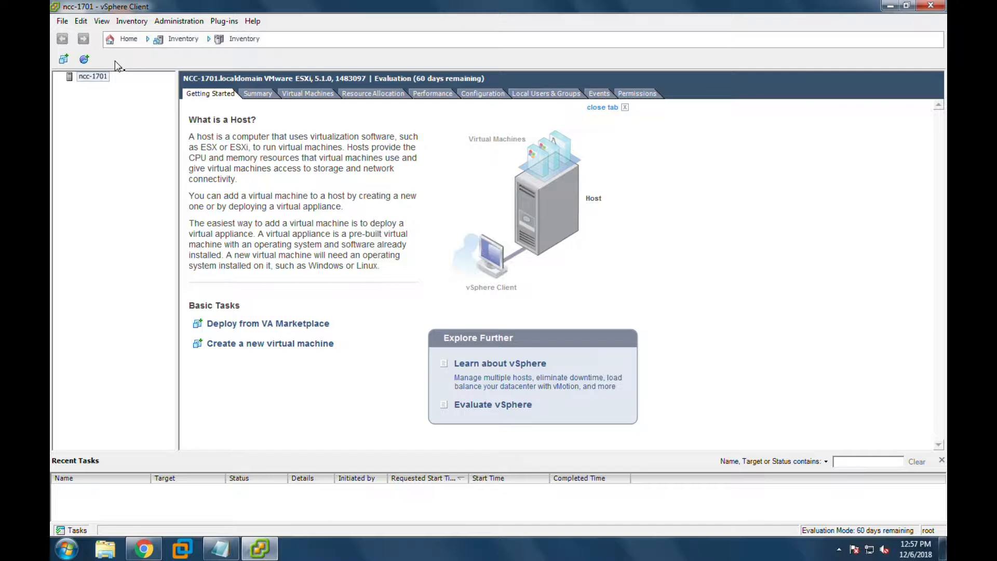
Examine the physical network adapters in the ncc-1701 host's configuration.
left_click(89, 77)
left_click(483, 96)
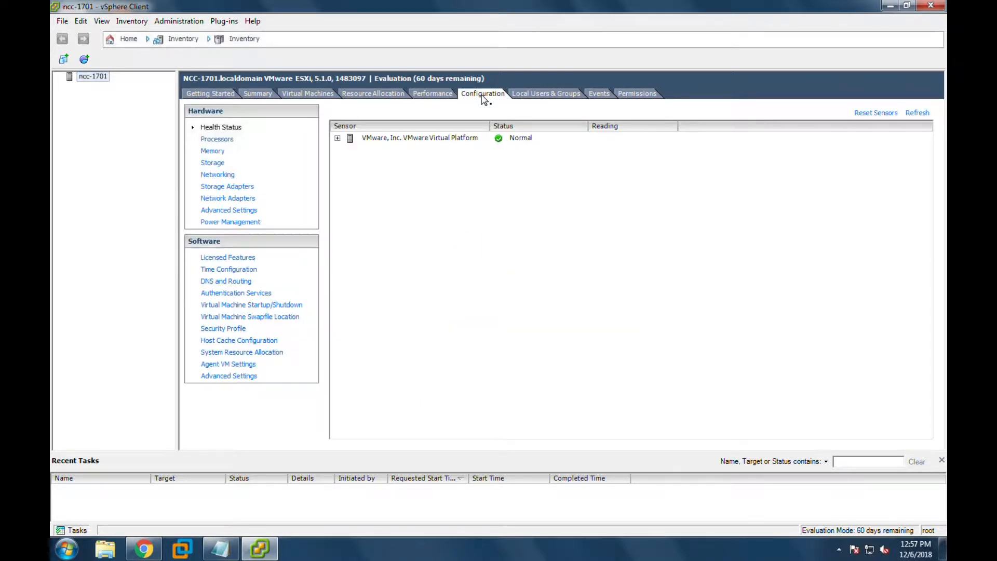
left_click(220, 200)
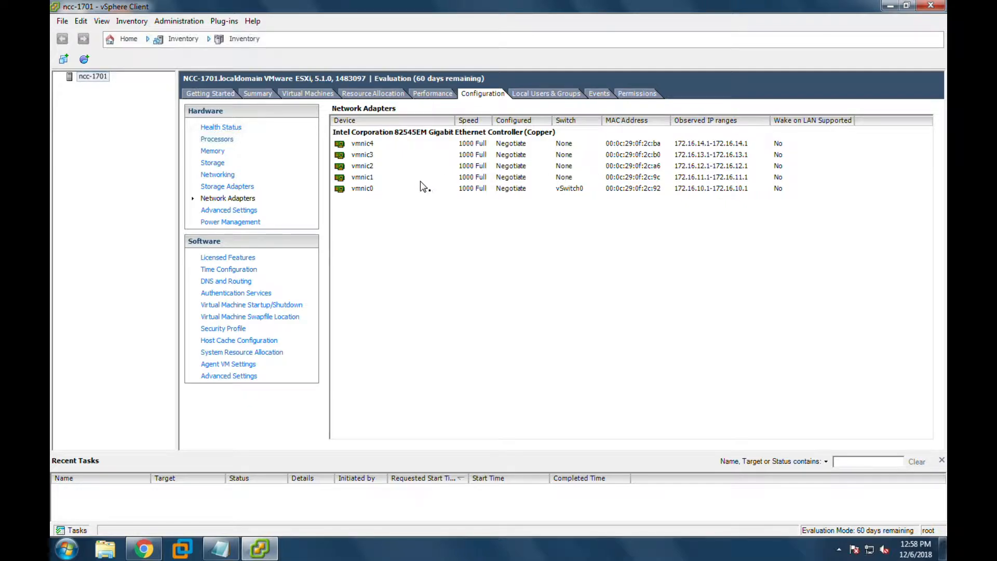
Begin adding a VMkernel connection to the host's networking on a new vSphere standard switch that uses adapter vmnic1.
left_click(217, 176)
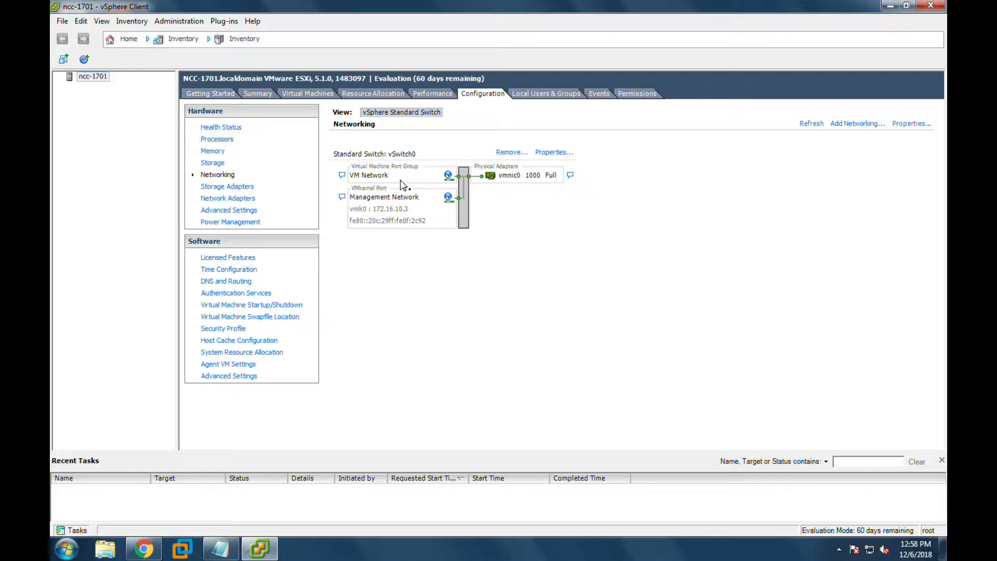
left_click(850, 125)
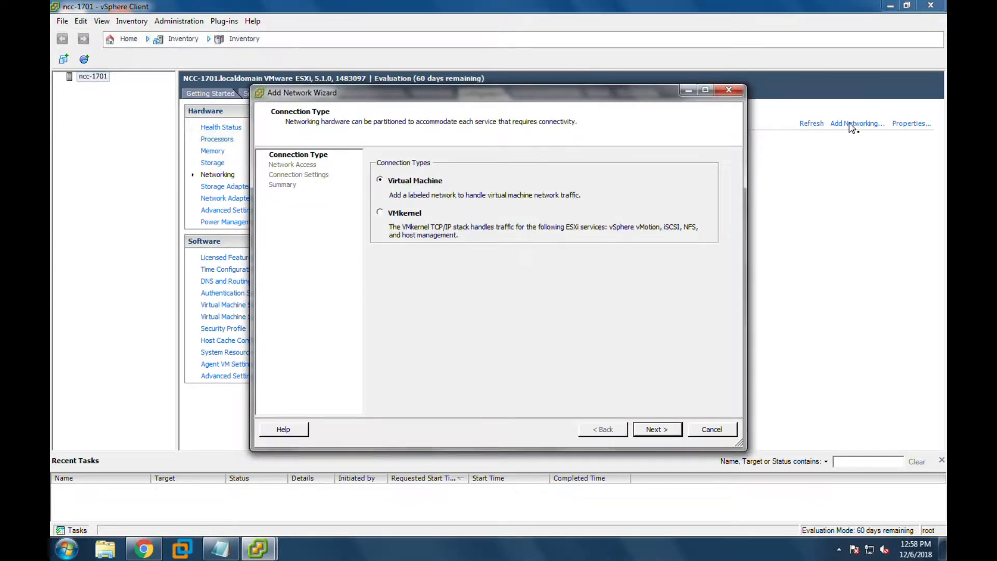
left_click(397, 216)
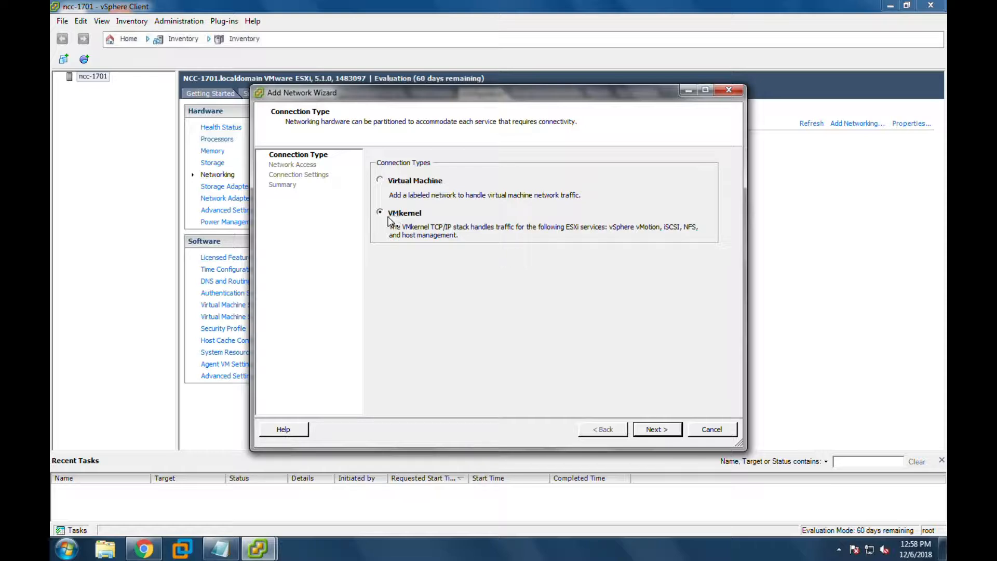
left_click(657, 429)
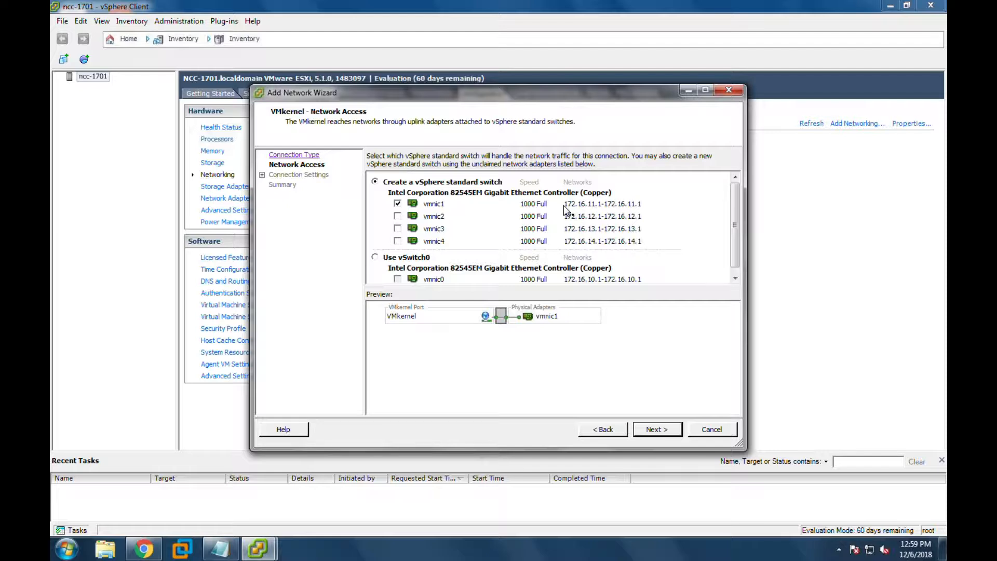
left_click_drag(567, 204, 638, 204)
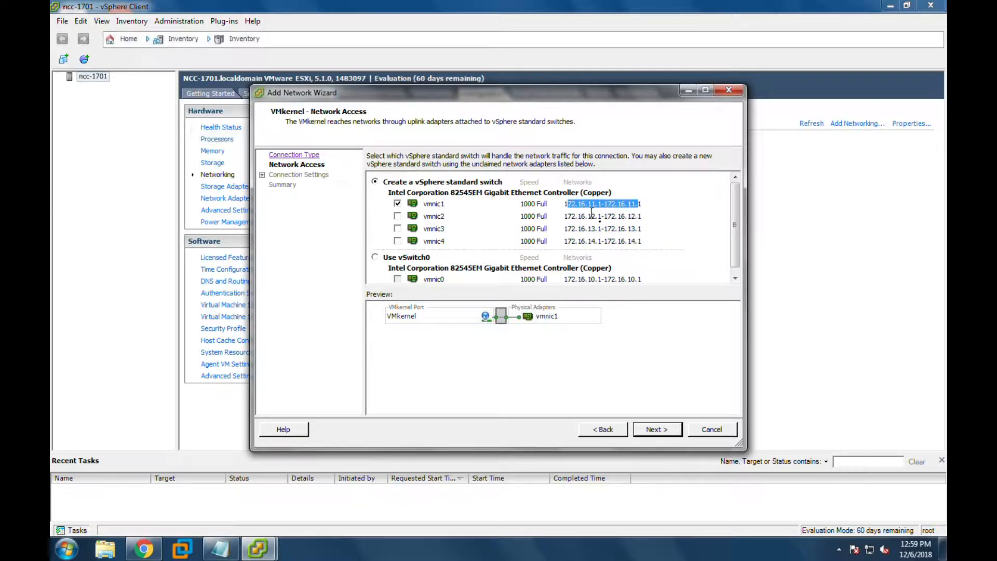
left_click(569, 207)
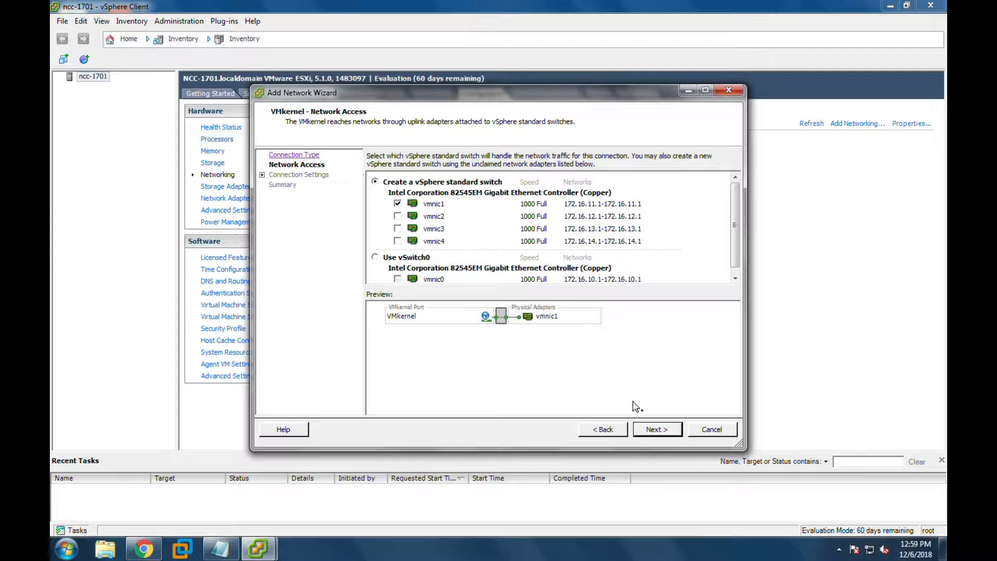
left_click(657, 430)
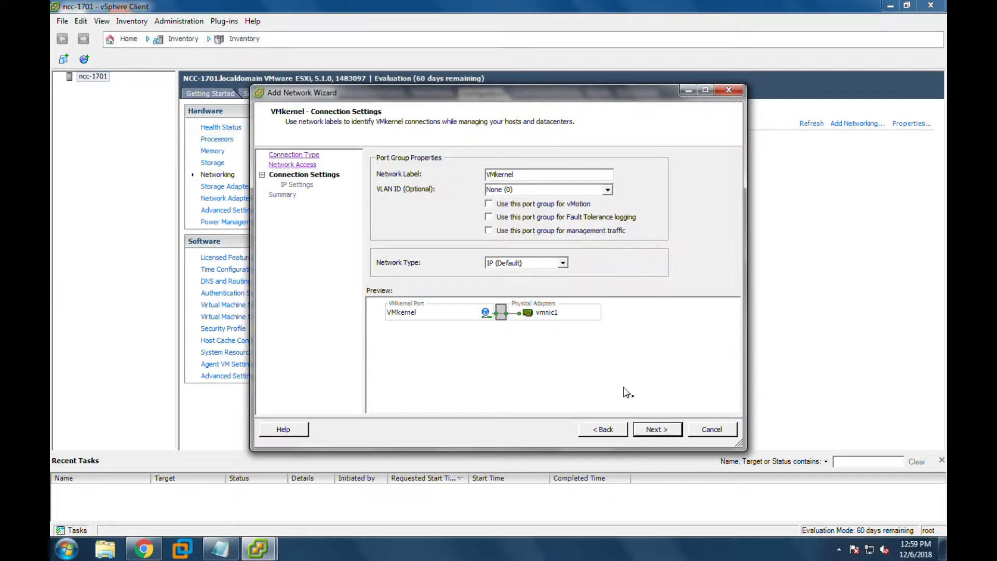
Set the new VMkernel port's network label to NFS Storage and continue to its IP settings.
left_click_drag(515, 174, 469, 183)
type("NFS Storage")
left_click(651, 430)
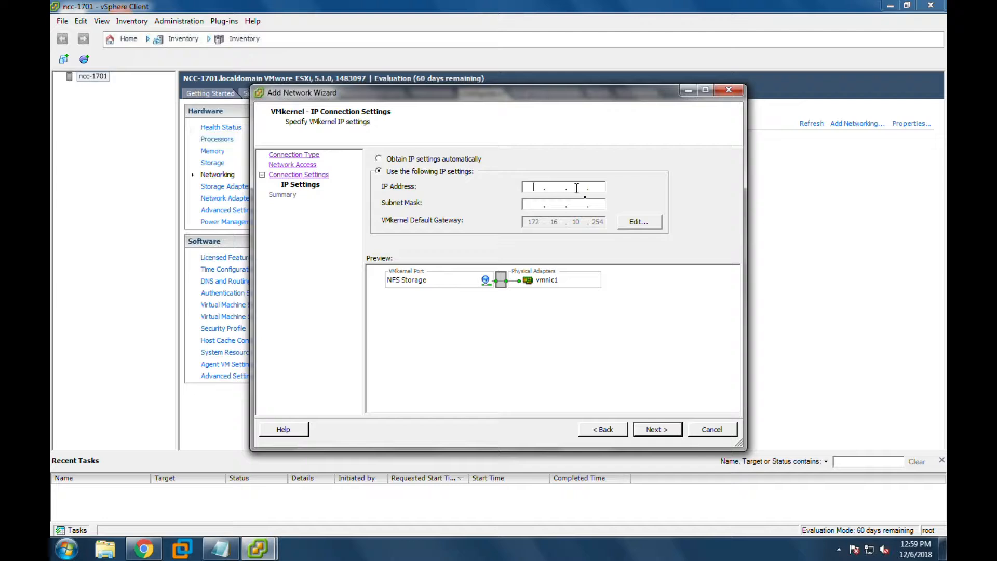
Assign IP address 172.16.11.3 and subnet mask 255.255.255.0 to the NFS Storage port and finish creating the switch.
type("172 . ")
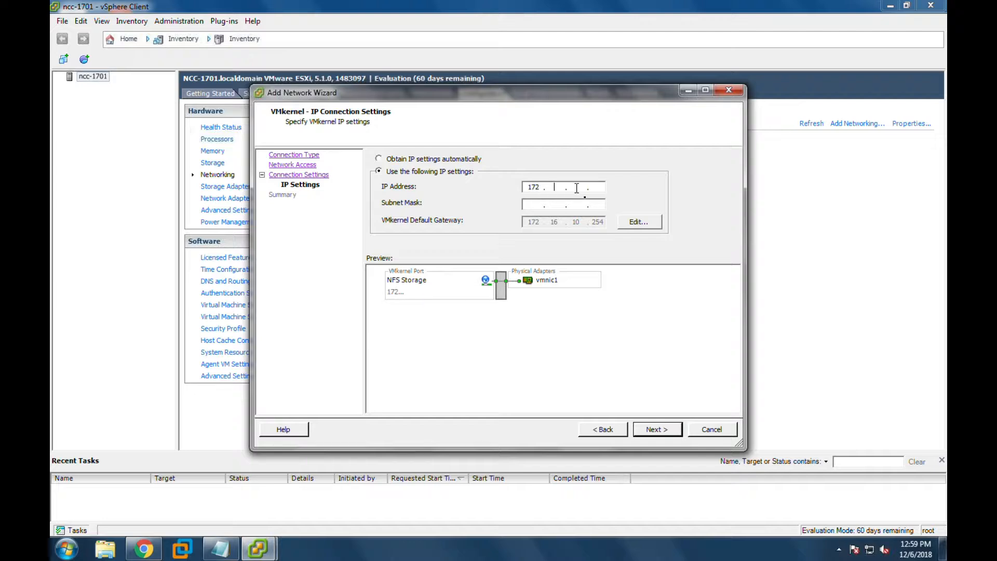
type("16")
left_click(597, 188)
type("255.255.255.0")
left_click(654, 434)
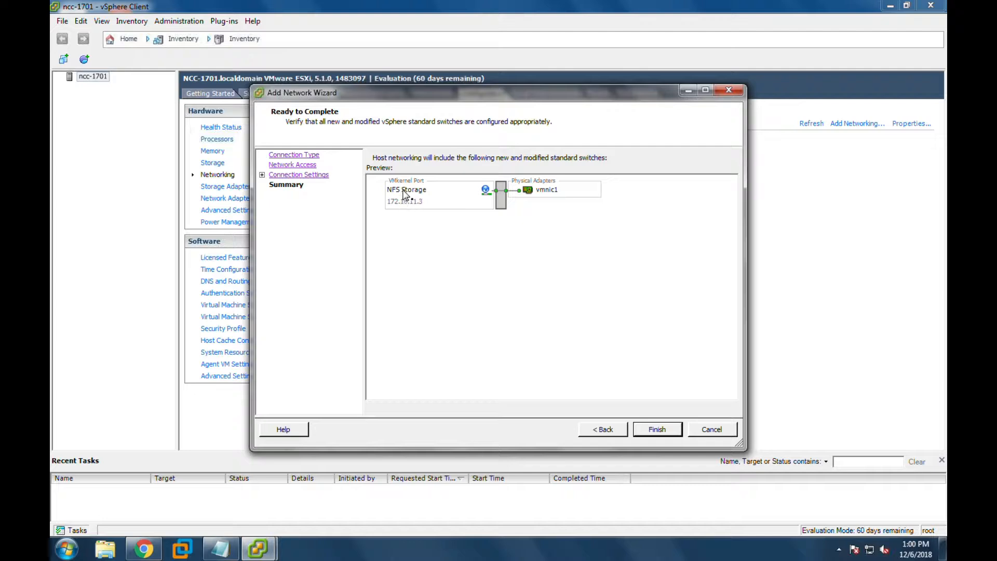
left_click(656, 430)
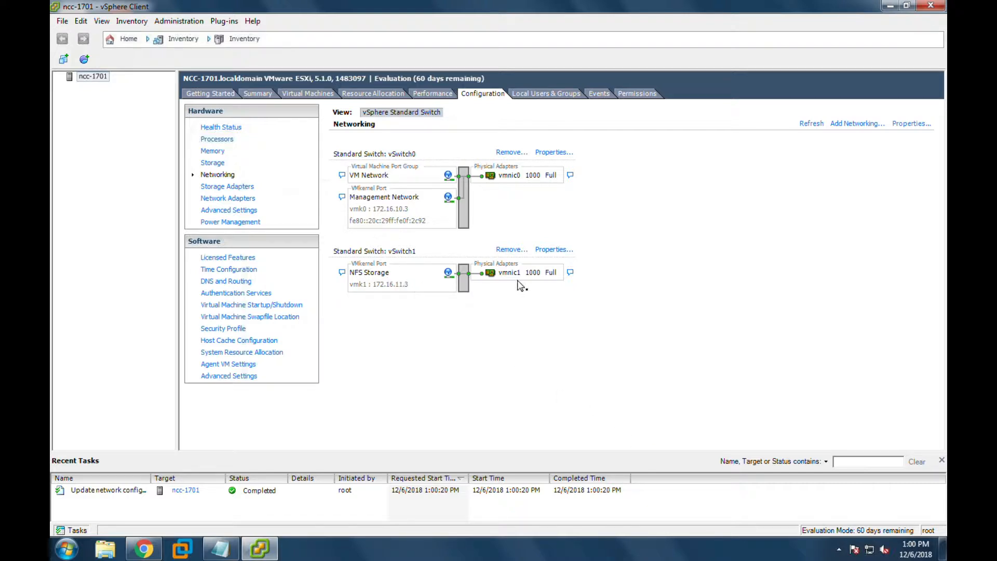
Begin adding another VMkernel connection on a new vSphere standard switch that uses adapters vmnic2 and vmnic3.
left_click(852, 125)
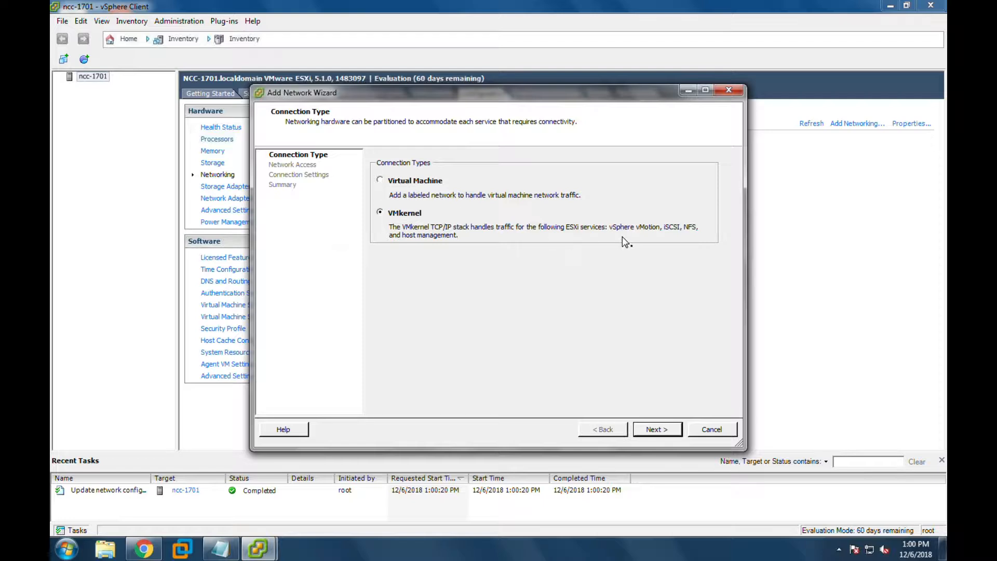
left_click(651, 431)
left_click(398, 216)
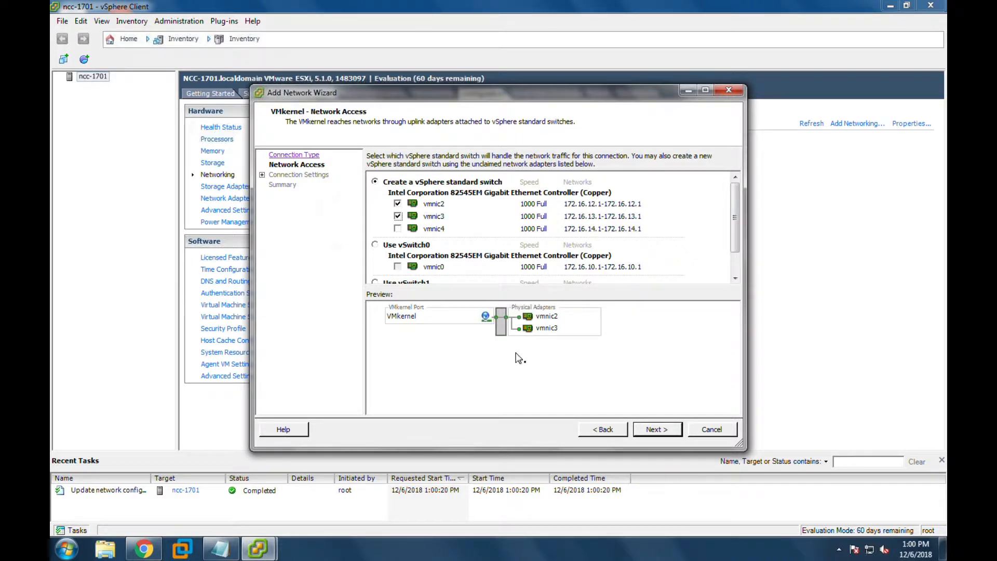
left_click(656, 435)
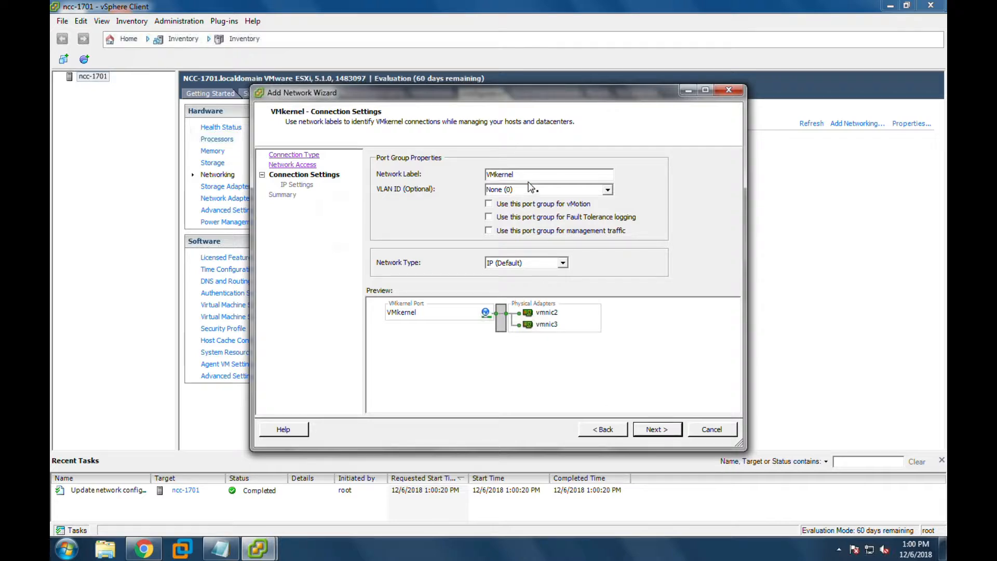
Set the second VMkernel port's network label to iSCSI Storage and continue to its IP settings.
left_click_drag(517, 174, 486, 173)
type("iSc")
key("BackSpace")
type("SI")
left_click_drag(459, 98, 505, 432)
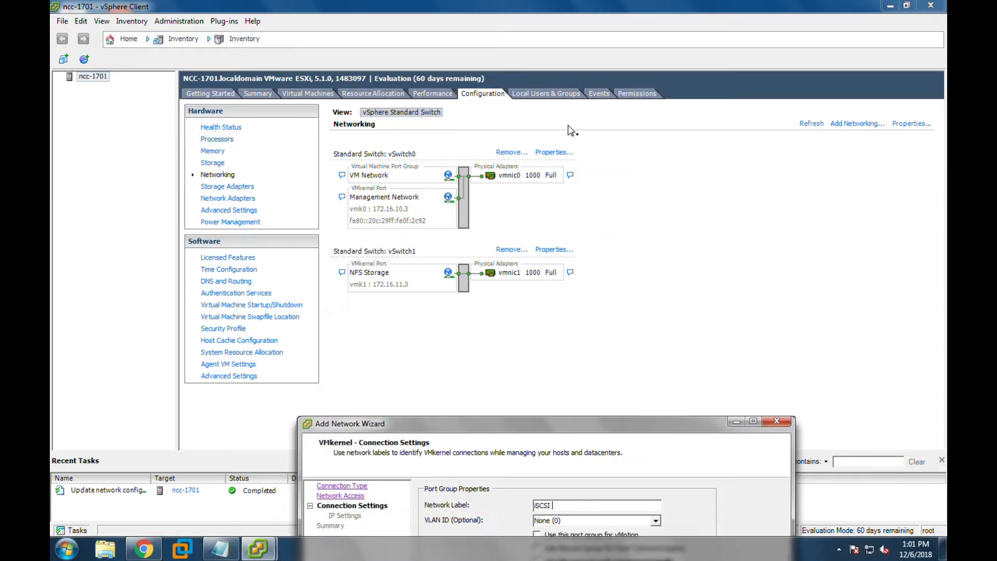
left_click_drag(548, 437, 560, 103)
type("Storage")
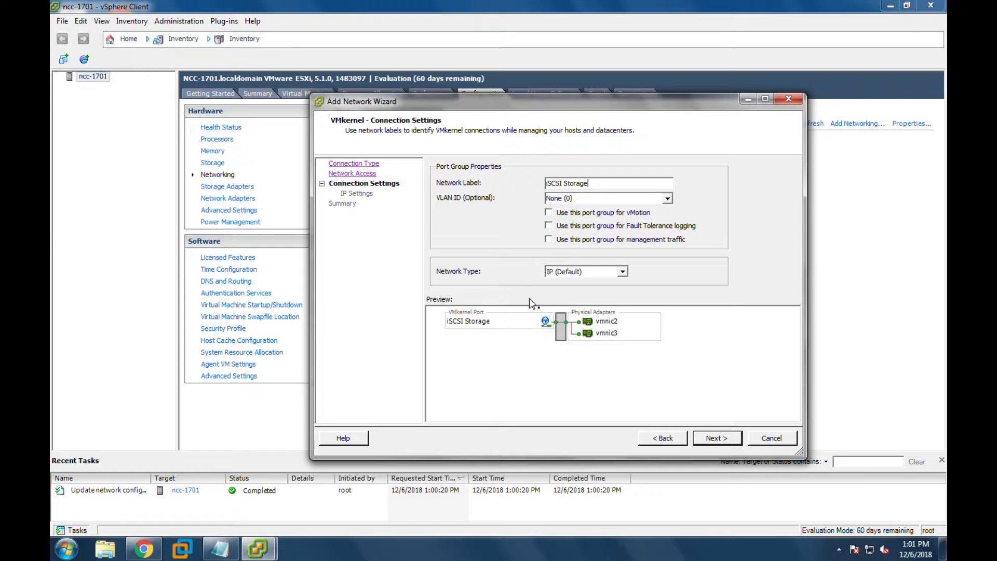
left_click(715, 439)
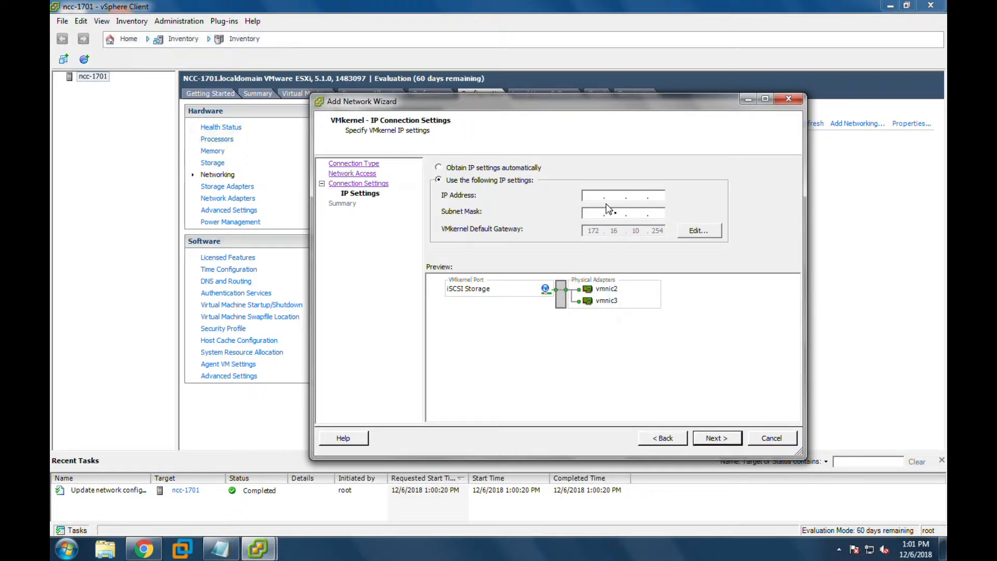
Assign IP address 172.16.12.3 and subnet mask 255.255.255.0 to the iSCSI Storage port and finish creating the switch.
left_click(591, 198)
type("172 . 1 . .")
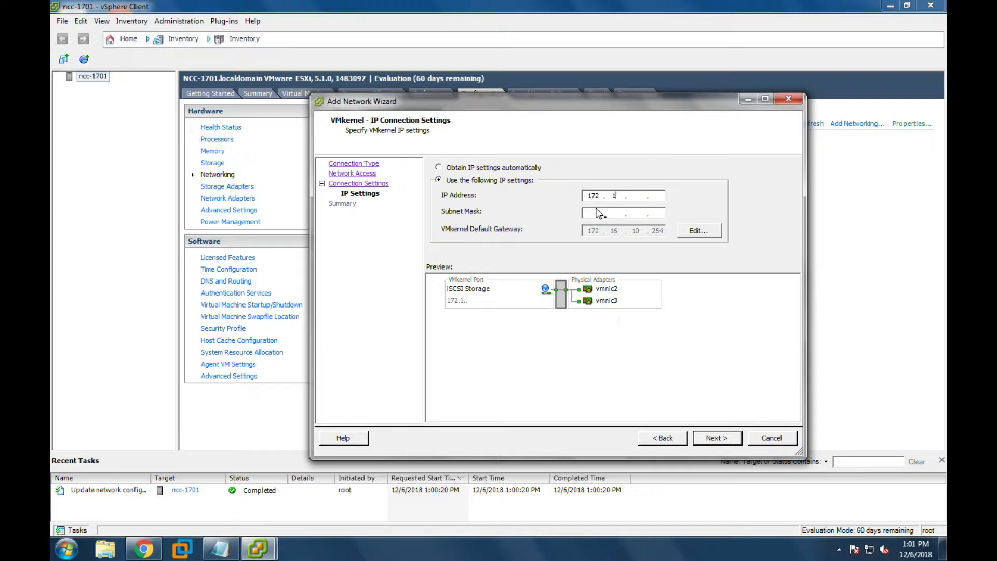
type("6")
type("255")
left_click(732, 443)
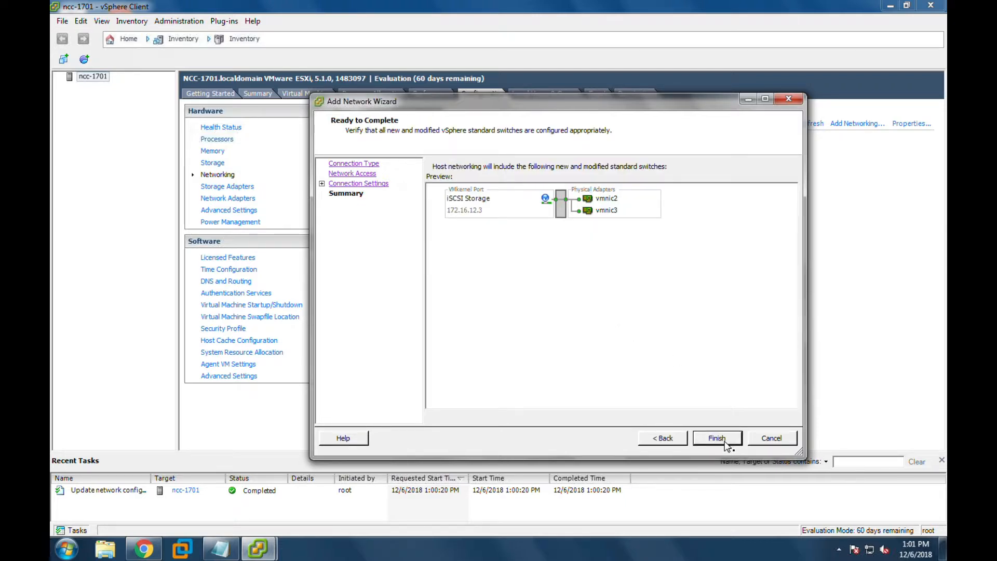
left_click(726, 442)
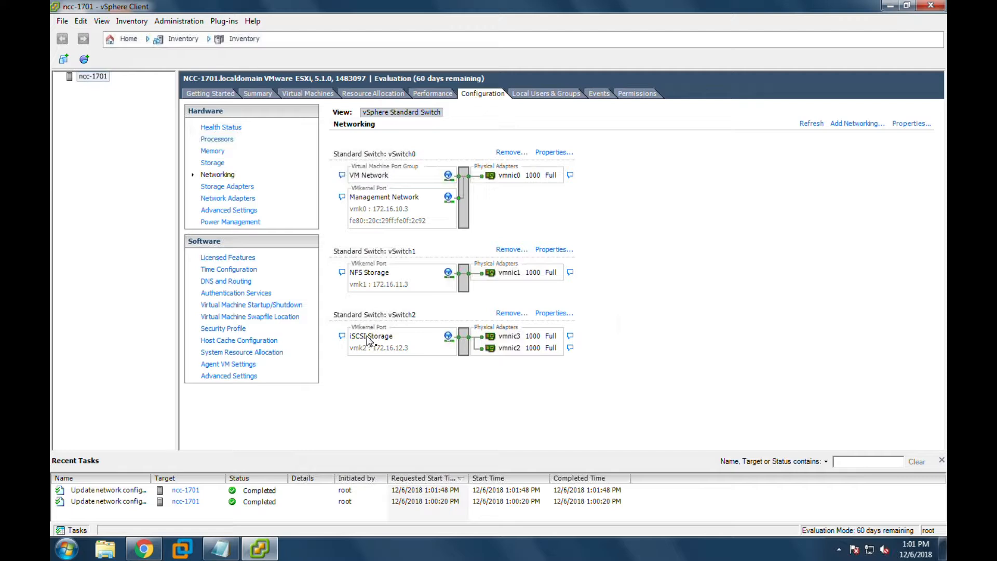
Edit the iSCSI Storage port on vSwitch2 and change its network label to iSCSI PG1.
left_click(548, 313)
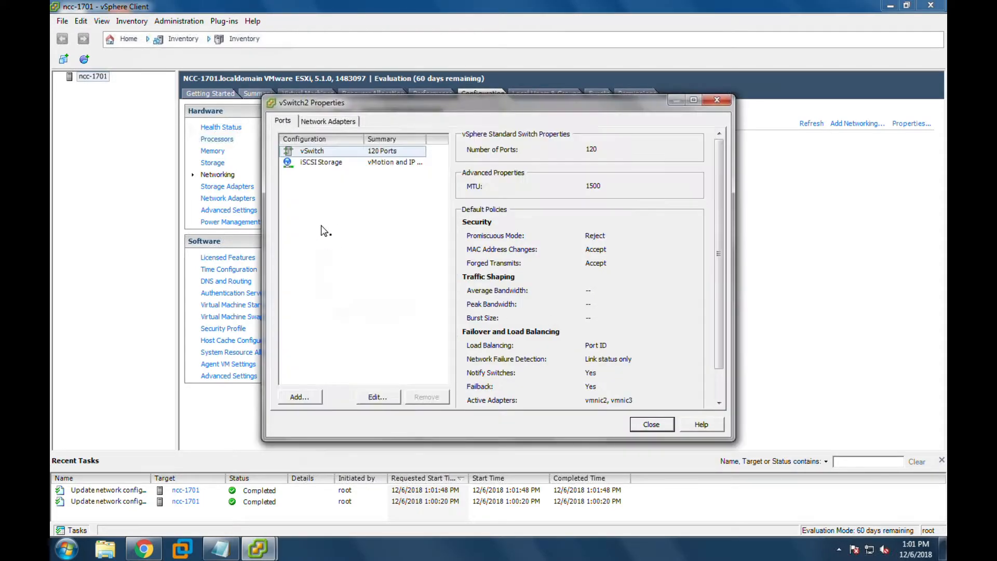
left_click(331, 168)
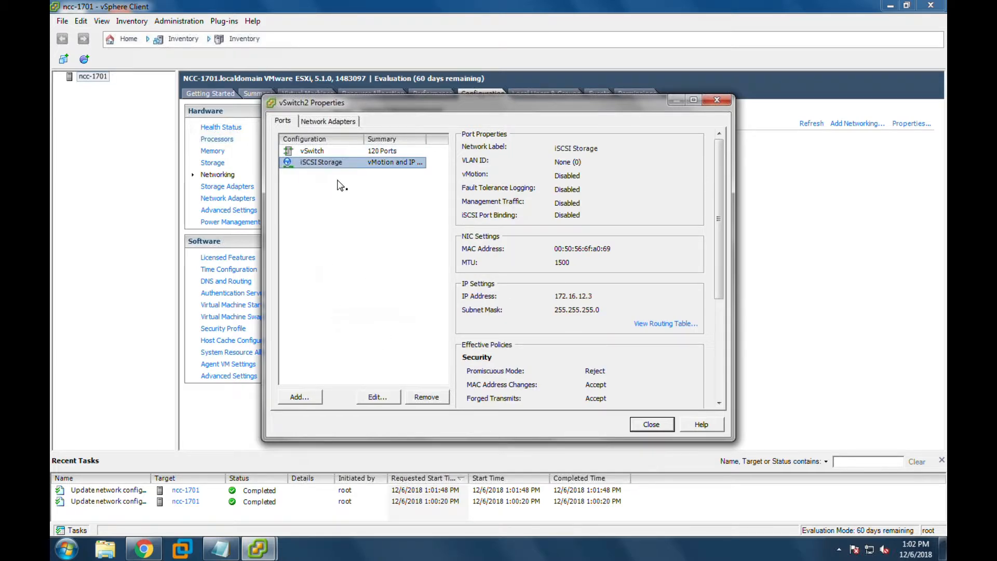
left_click(377, 398)
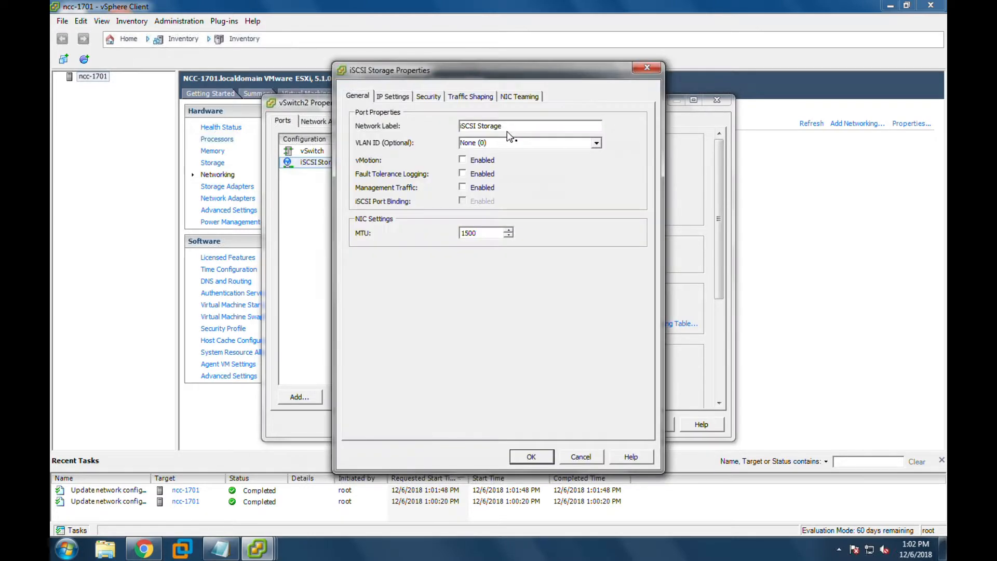
left_click_drag(507, 126, 481, 129)
type("PG1")
Override the switch failover order for iSCSI PG1, move vmnic3 to the unused adapters, and apply the port changes.
left_click(520, 96)
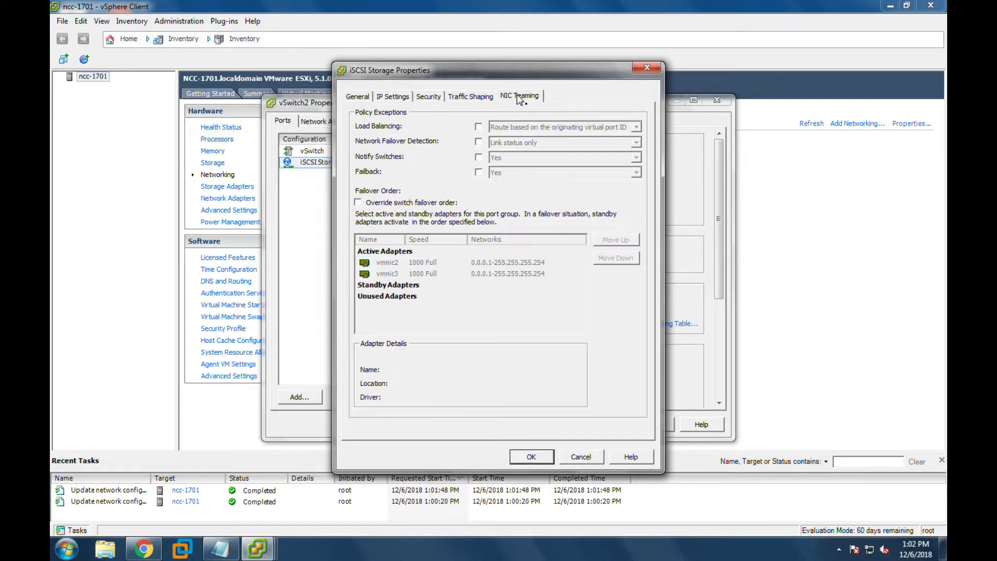
left_click(390, 202)
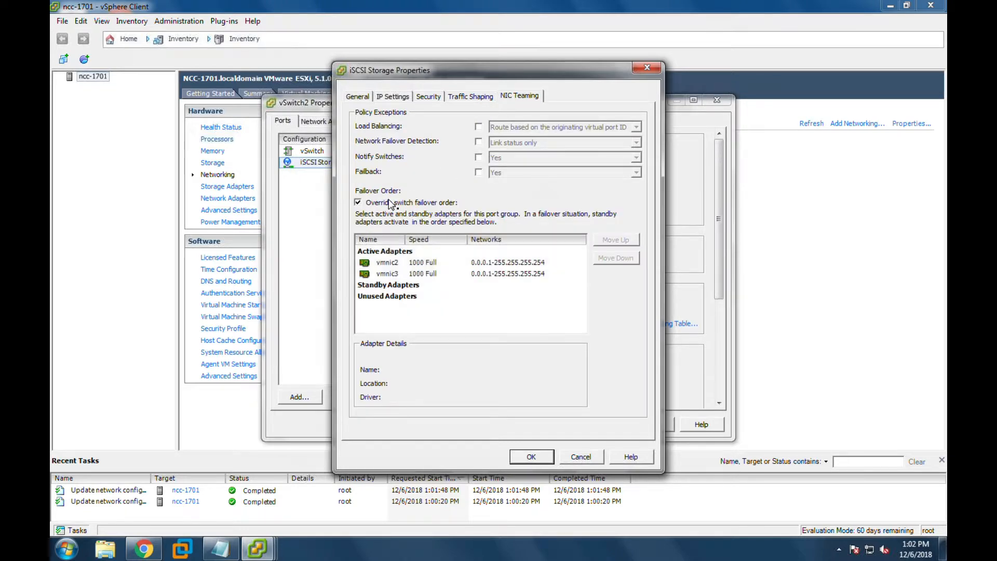
left_click(380, 275)
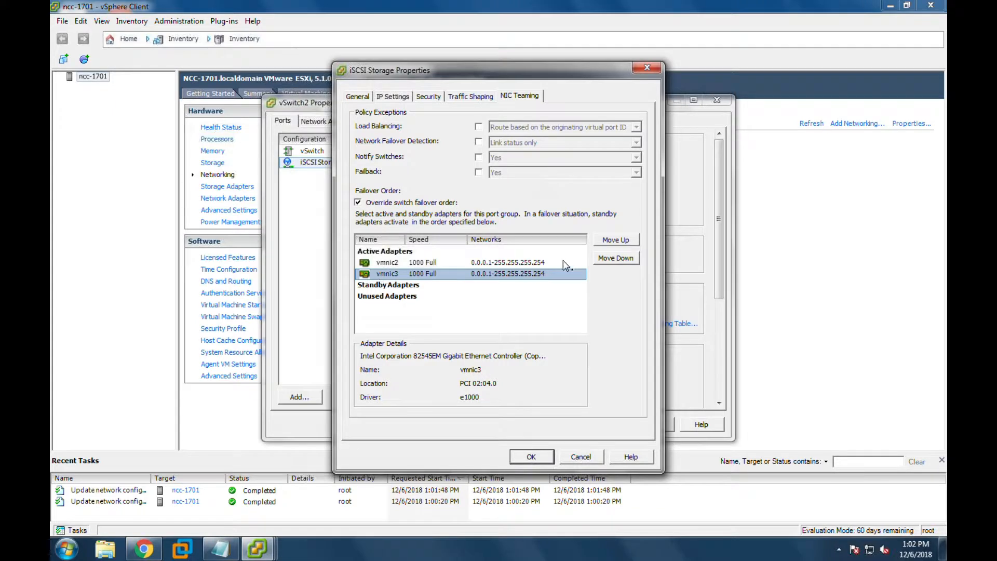
left_click(602, 259)
left_click(603, 259)
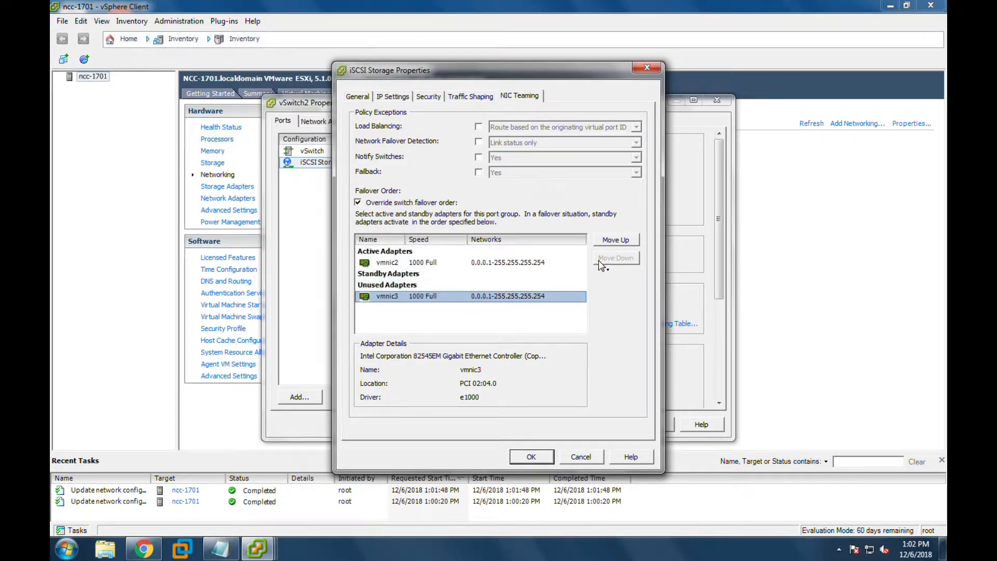
left_click(362, 98)
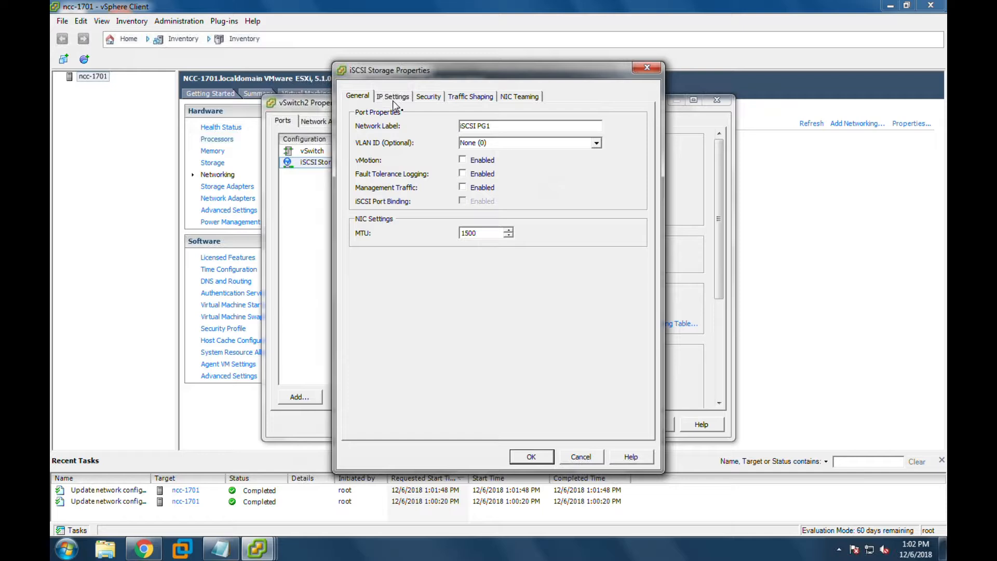
left_click(528, 457)
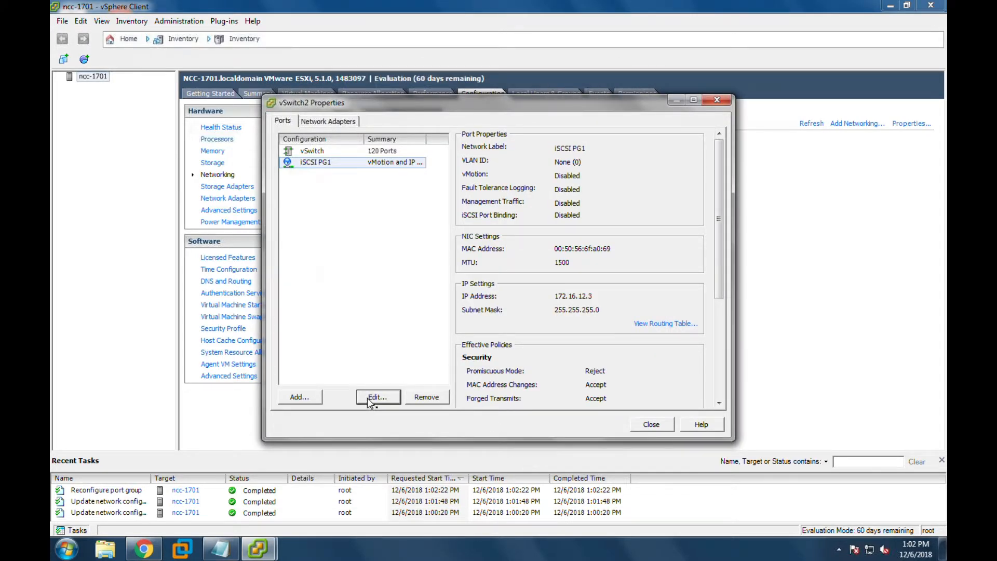
left_click(372, 397)
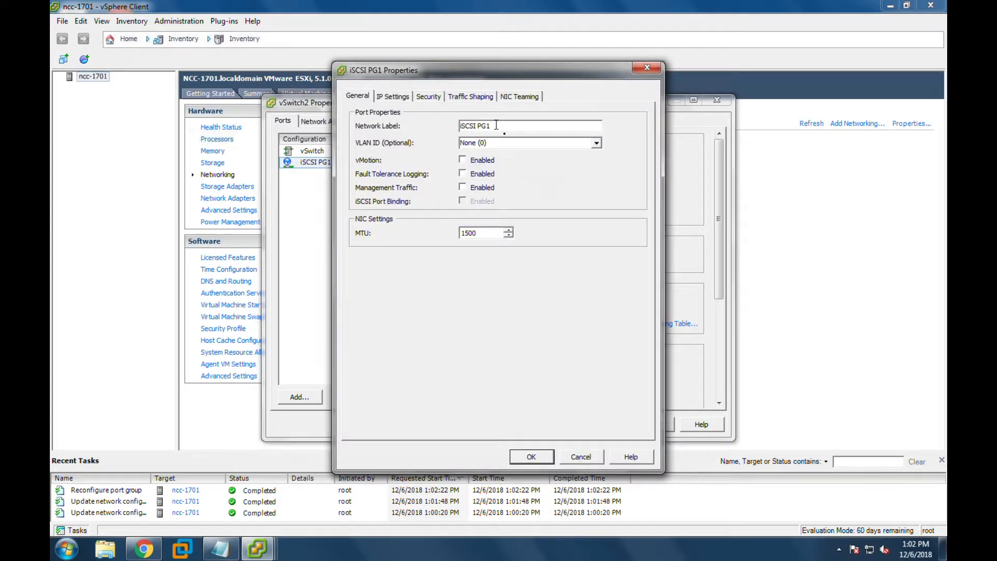
left_click(581, 457)
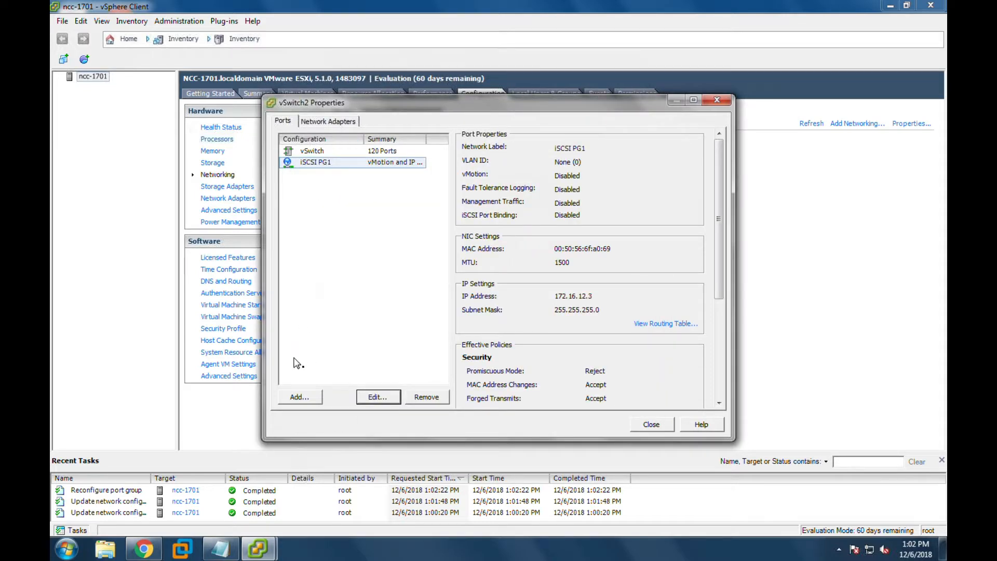
Add a second VMkernel port to vSwitch2 with the network label iSCSI PG2 and continue to its IP settings.
left_click(298, 398)
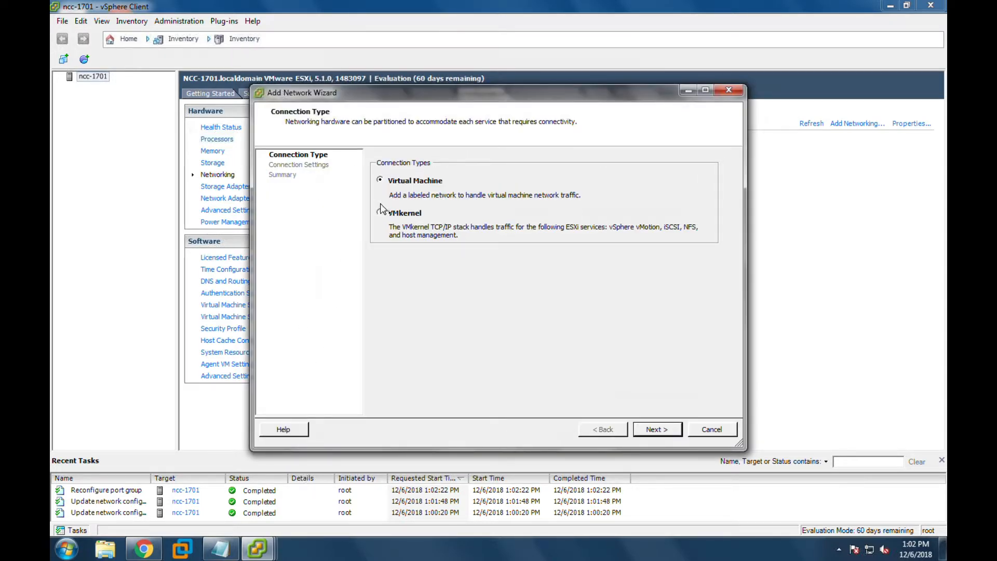
left_click(380, 212)
left_click(653, 429)
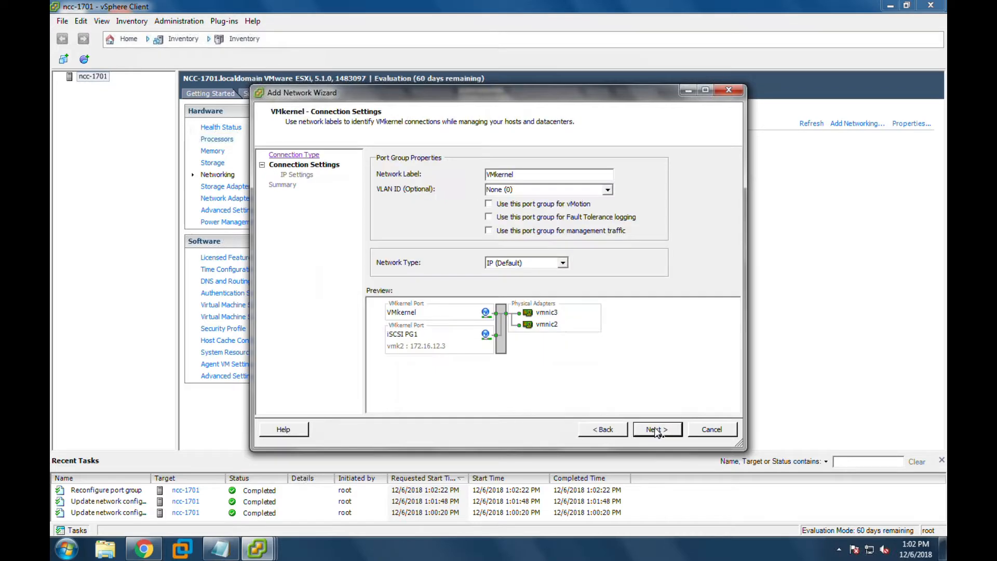
double_click(527, 174)
type("iSS")
type("SI")
type(" PG")
type("2")
left_click(653, 431)
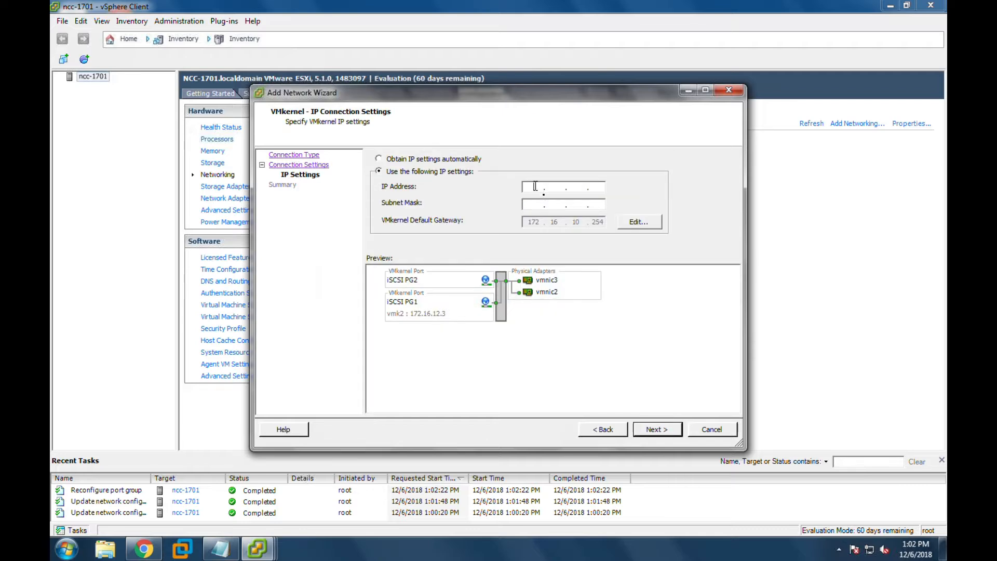
Assign IP address 172.16.13.3 and subnet mask 255.255.255.0 to the iSCSI PG2 port and finish adding it.
left_click(535, 186)
type("172.")
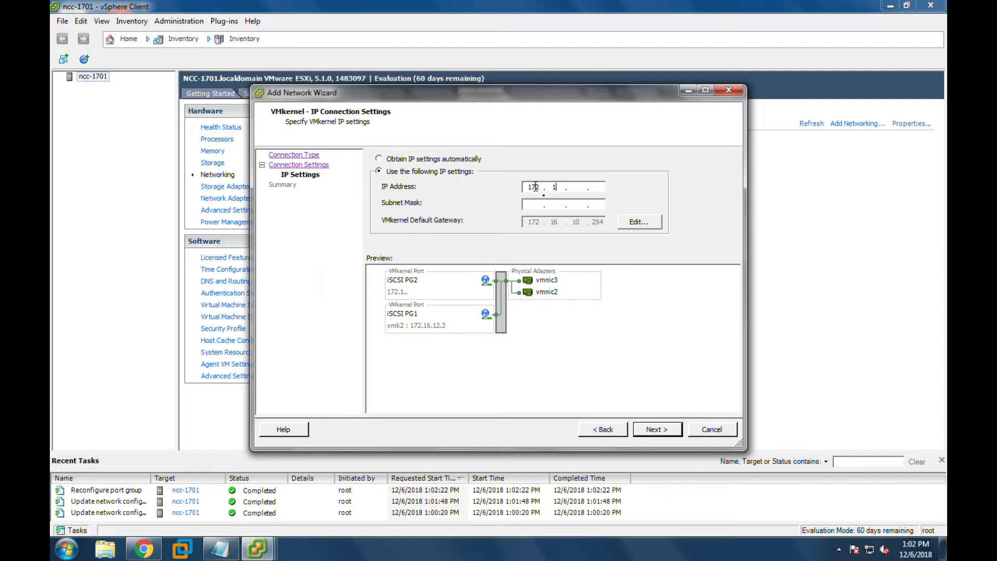
type("16.12.")
double_click(578, 188)
left_click(533, 206)
type("255 . 255 . 255 . 0")
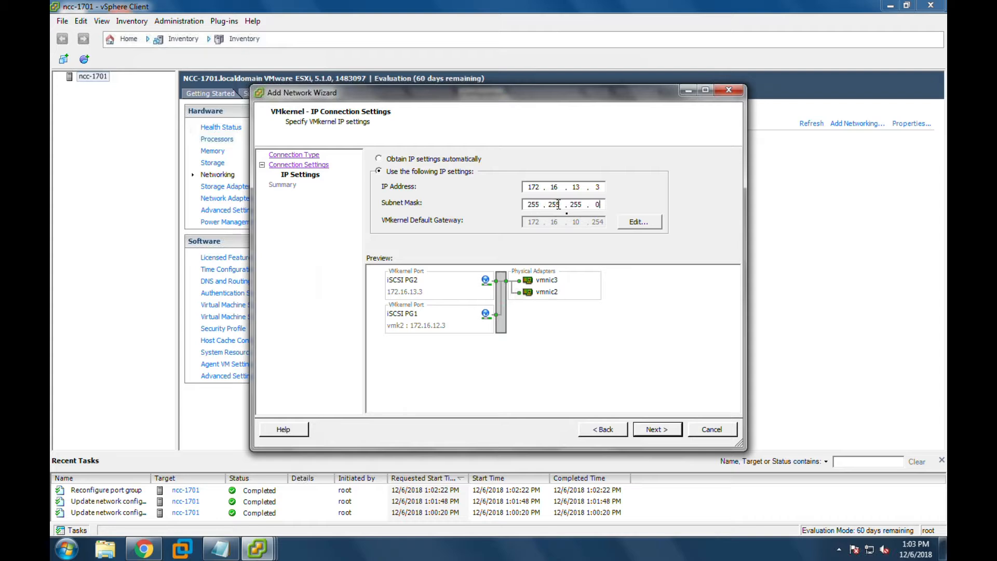
left_click(657, 429)
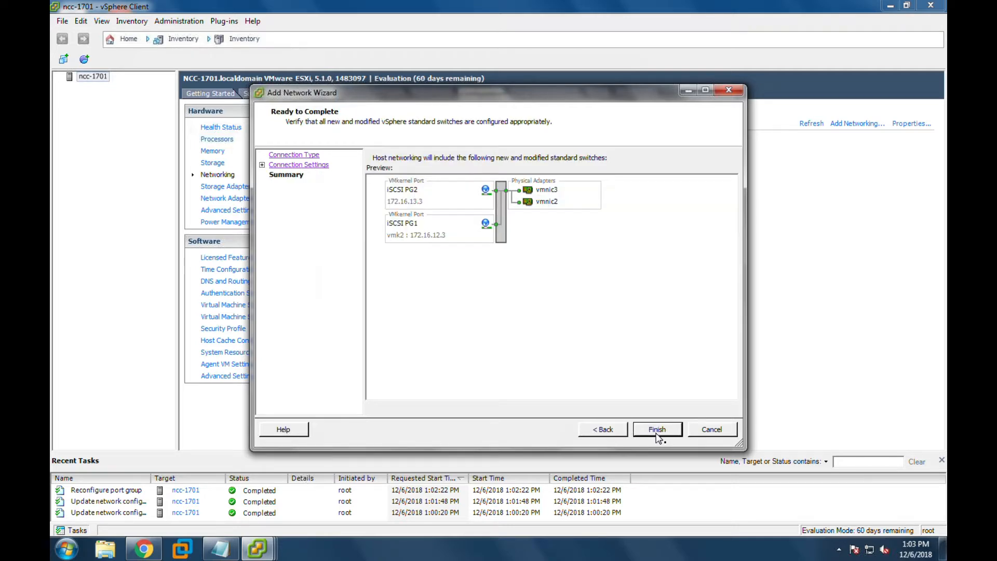
left_click(655, 434)
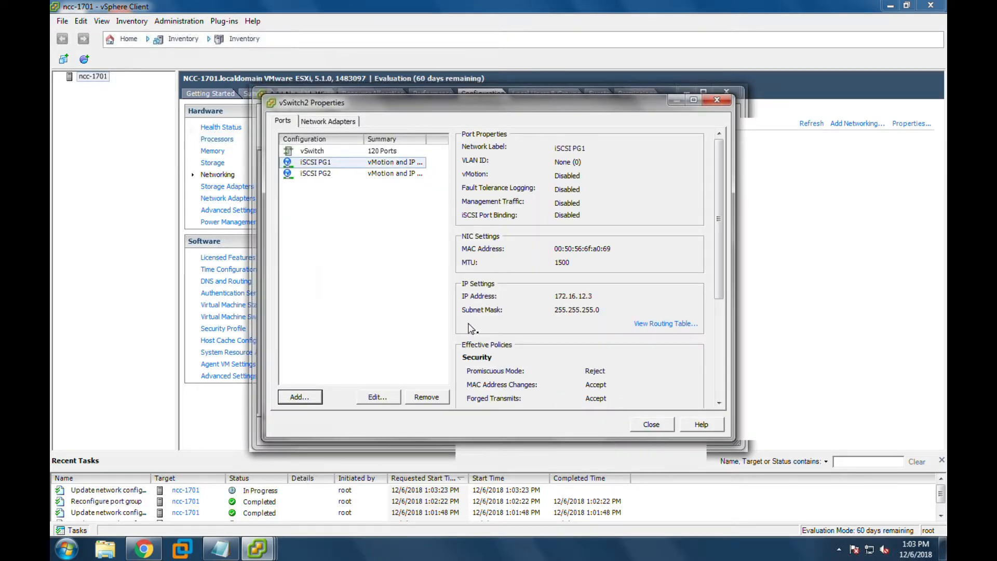
Override the switch failover order for iSCSI PG2, move vmnic2 to the unused adapters, and apply the port changes.
left_click(323, 175)
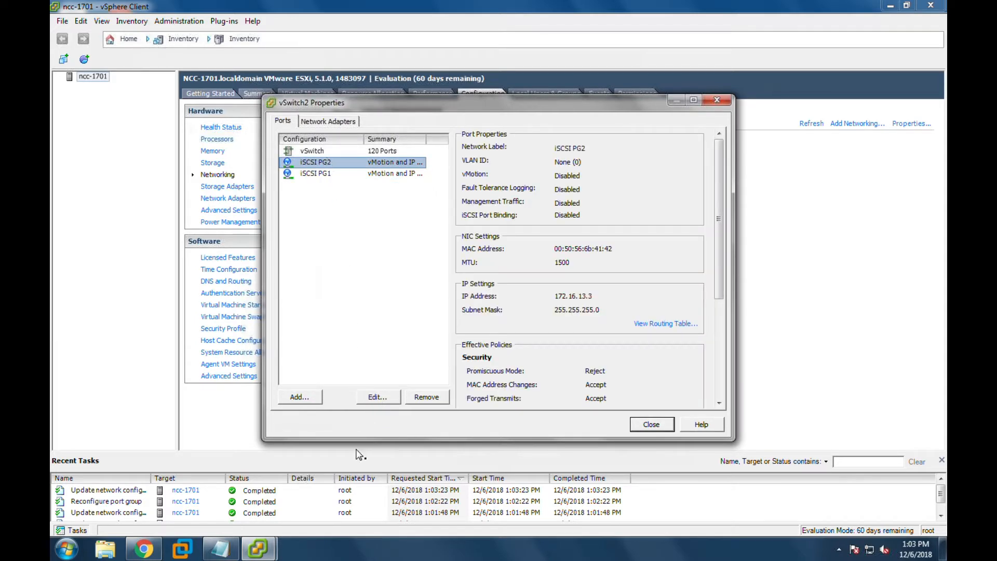
left_click(374, 398)
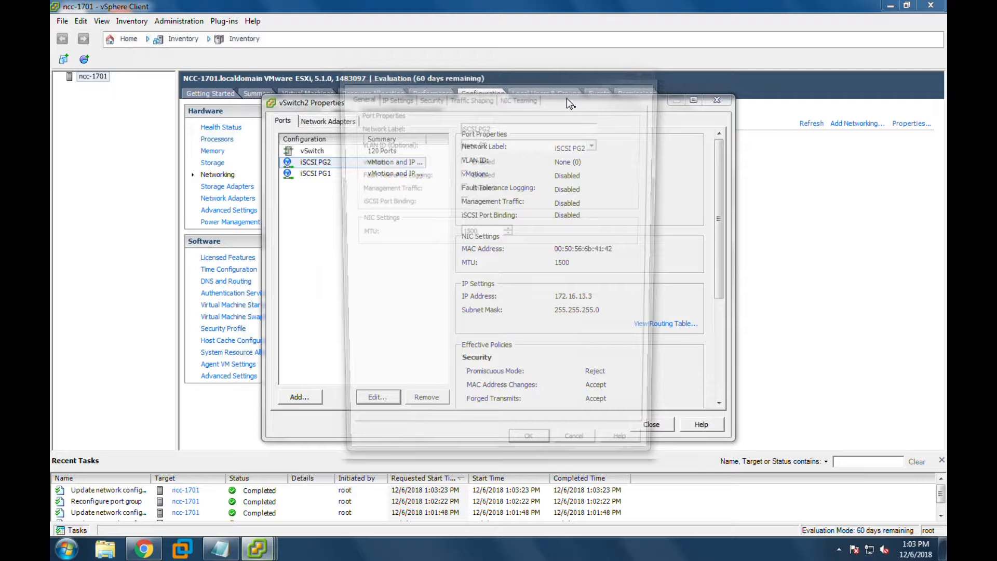
left_click(514, 98)
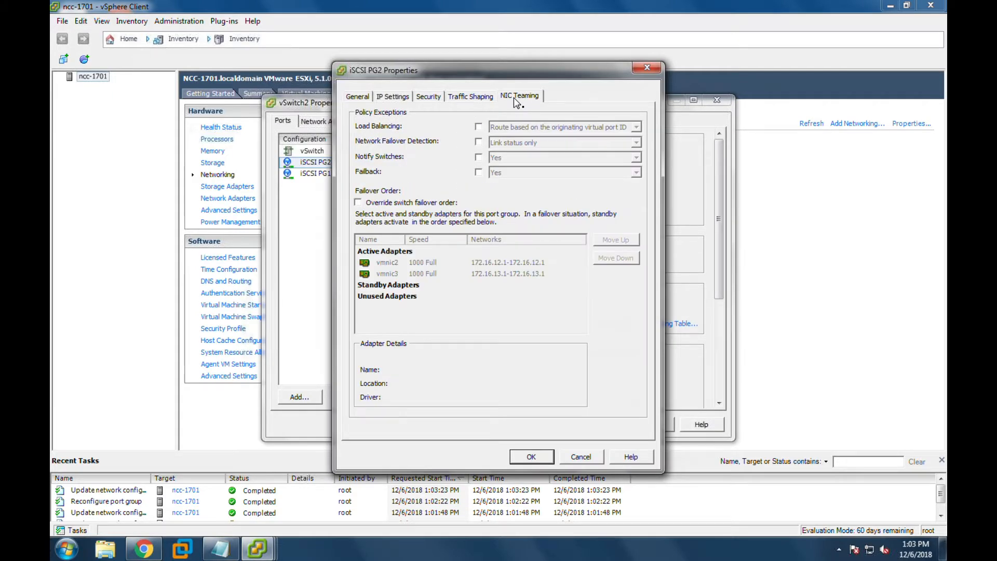
left_click(387, 203)
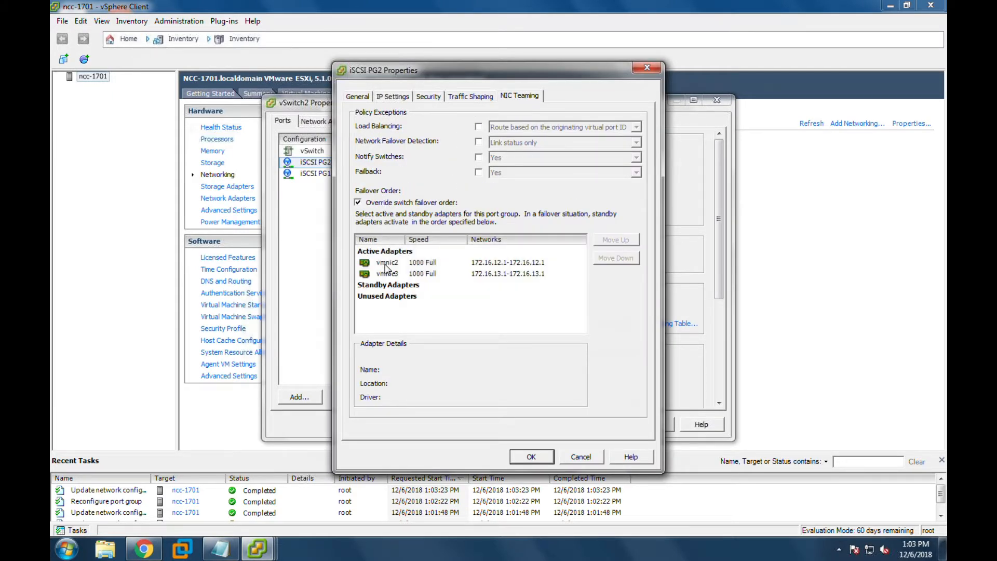
left_click(386, 263)
left_click(601, 259)
left_click(603, 260)
left_click(604, 259)
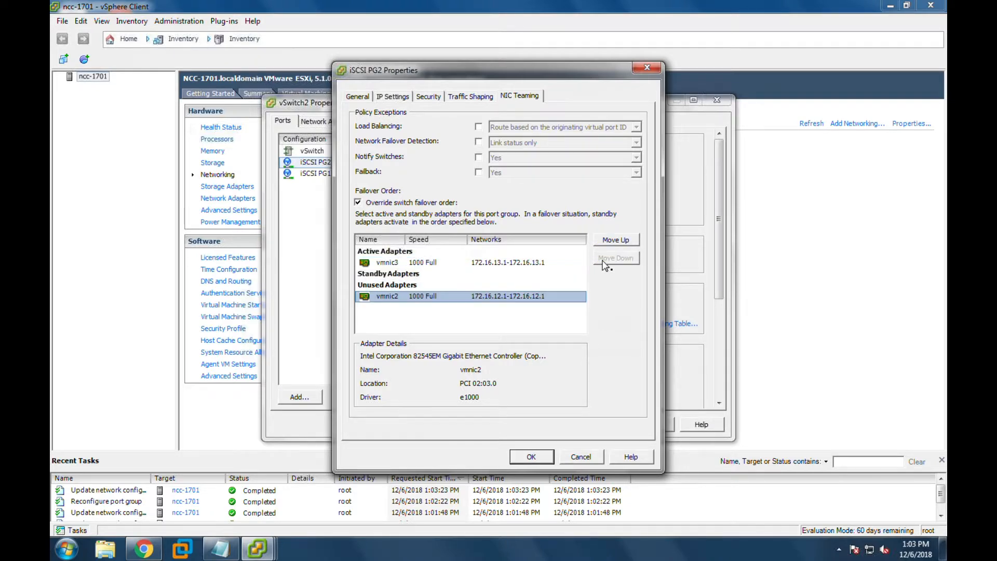
left_click(524, 457)
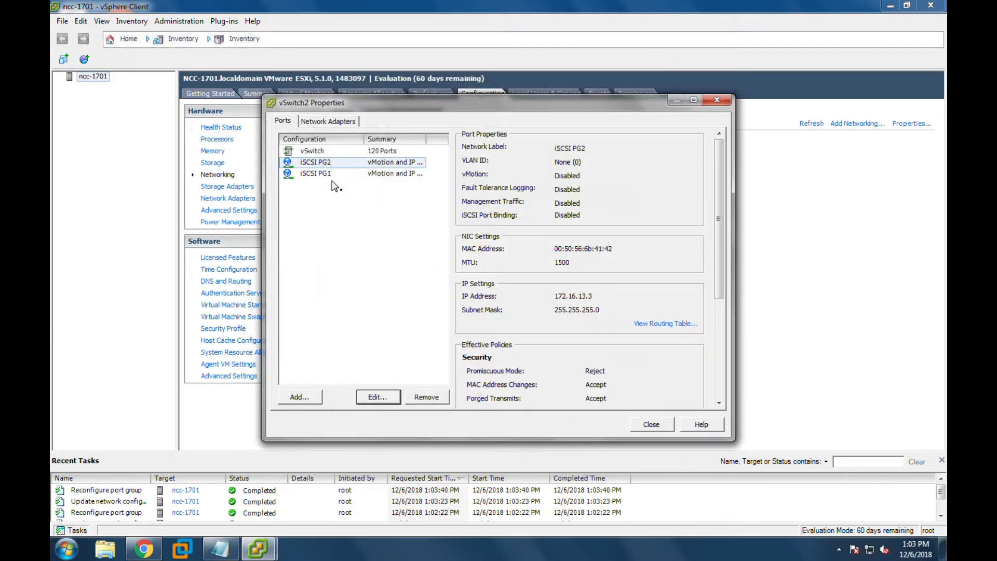
Review the port details of iSCSI PG1 and iSCSI PG2, and close the vSwitch2 properties.
left_click(388, 175)
left_click(386, 161)
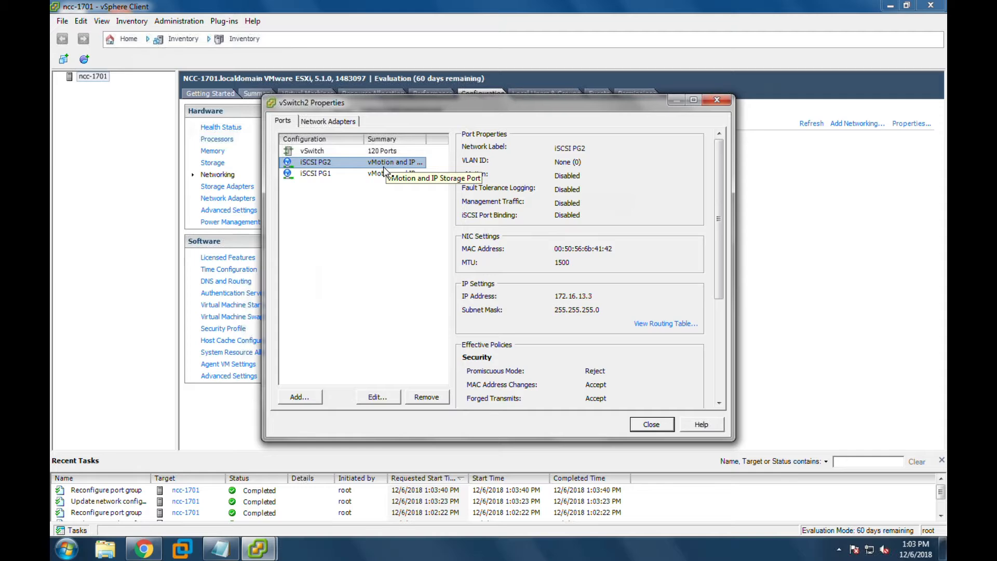
left_click(387, 173)
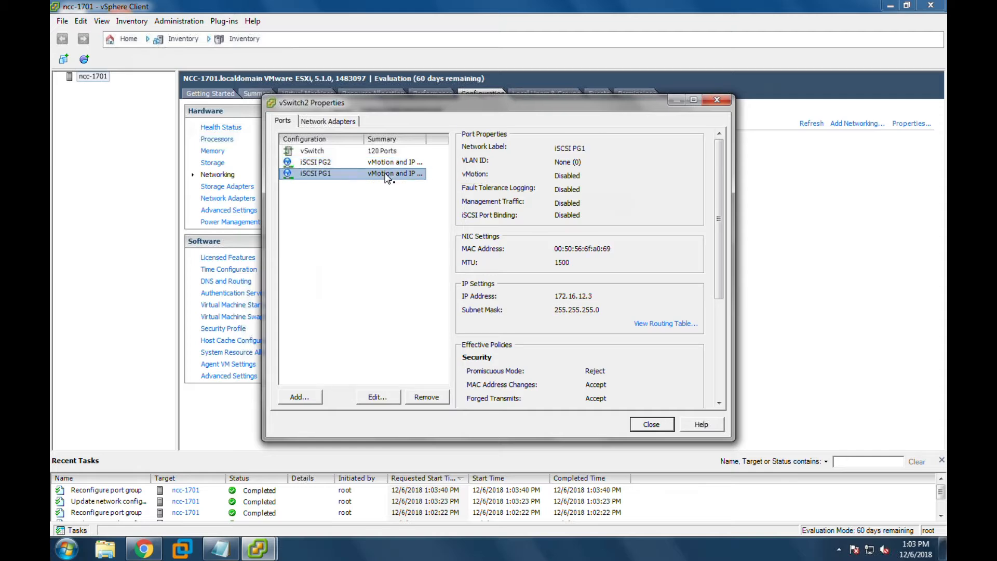
left_click(644, 422)
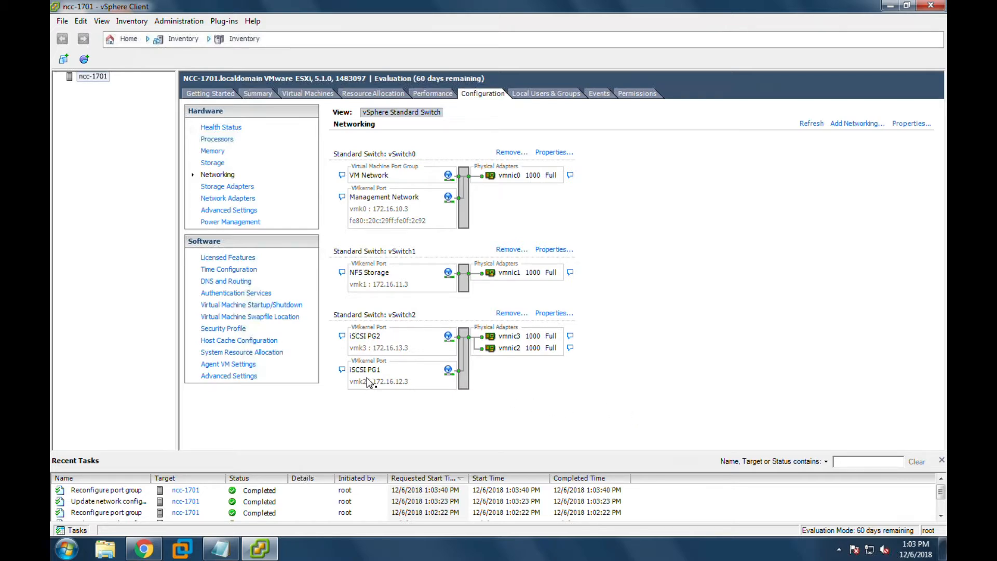
Start a VMkernel connection on a new standard switch using vmnic4, labelled vMotion Network and enabled for vMotion.
left_click(856, 124)
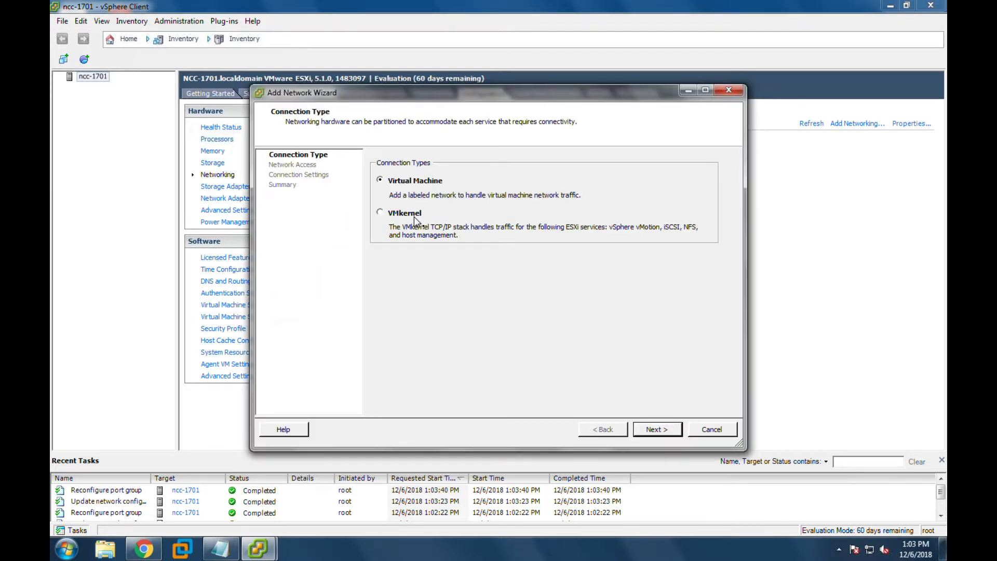
left_click(412, 217)
left_click(656, 429)
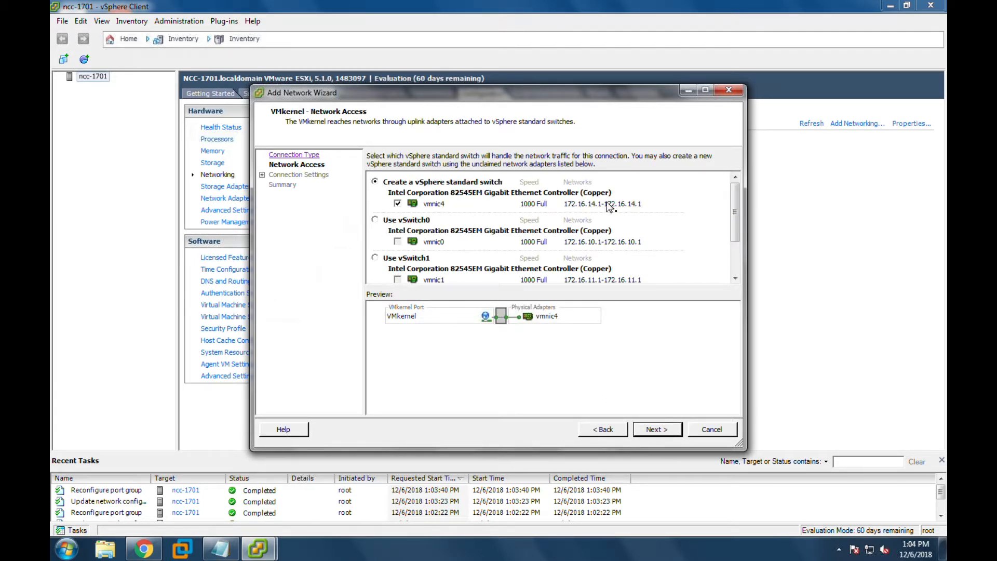
left_click(656, 431)
left_click_drag(532, 175, 480, 177)
type("vMotion Network")
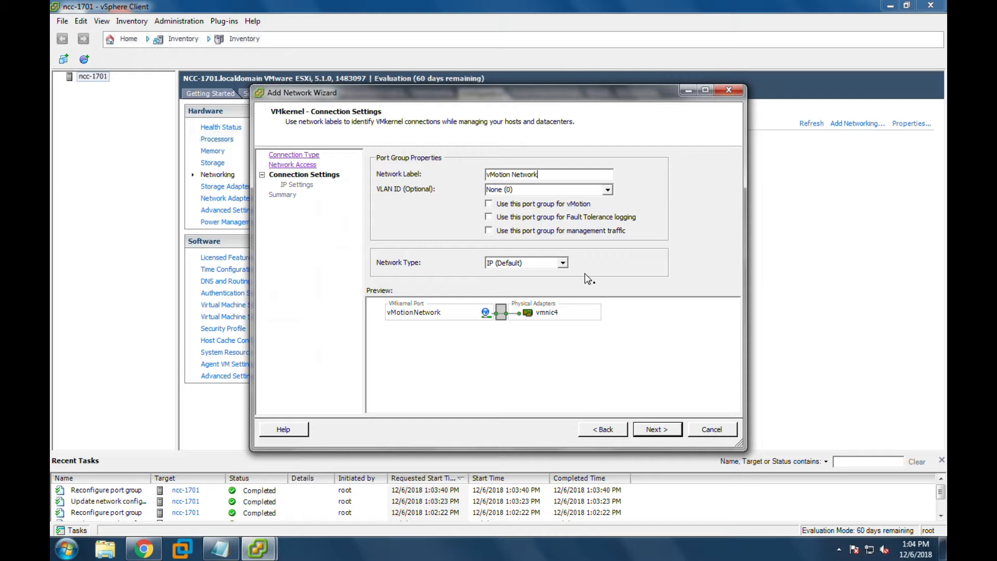
left_click(490, 204)
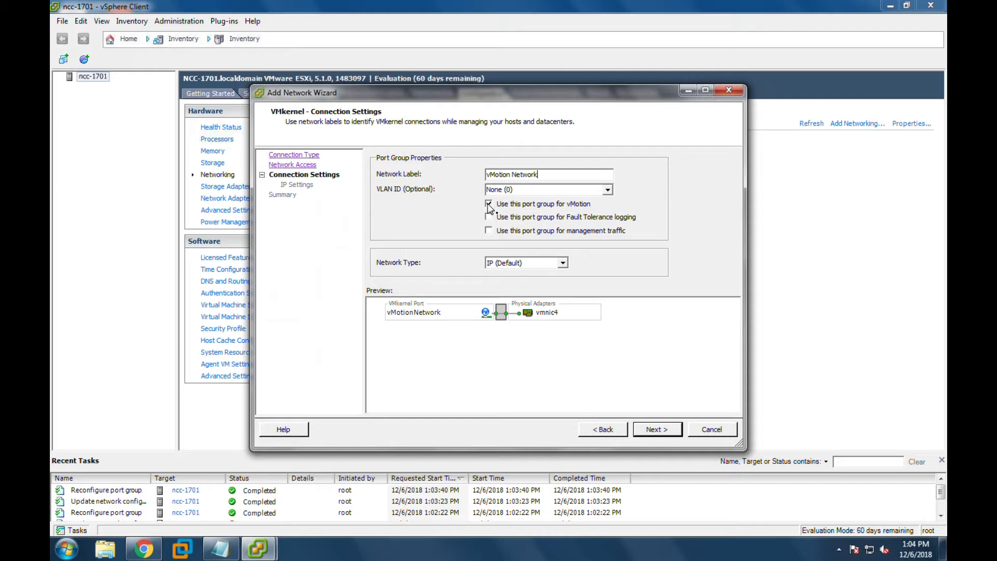
left_click(647, 429)
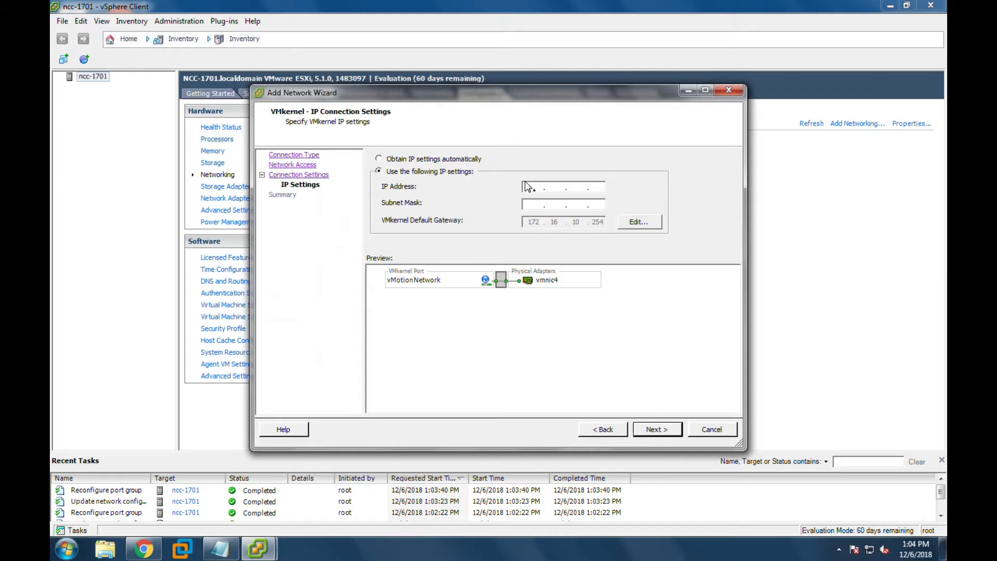
Assign IP address 172.16.14.3 and subnet mask 255.255.255.0 to the vMotion Network port and finish creating the switch.
type("172.")
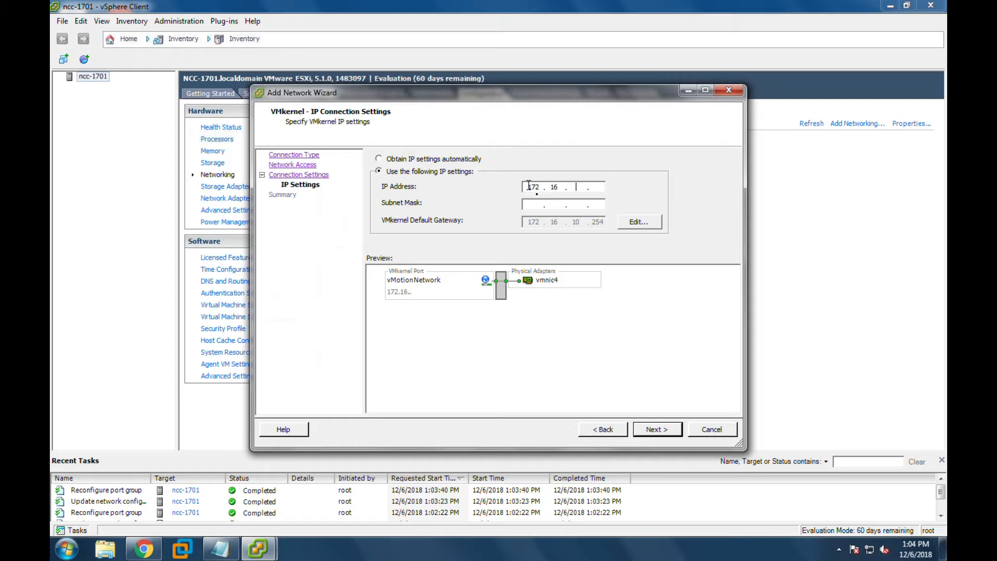
type("16.10")
double_click(576, 188)
type("14")
type("3")
type("55.255.255.0")
left_click(651, 432)
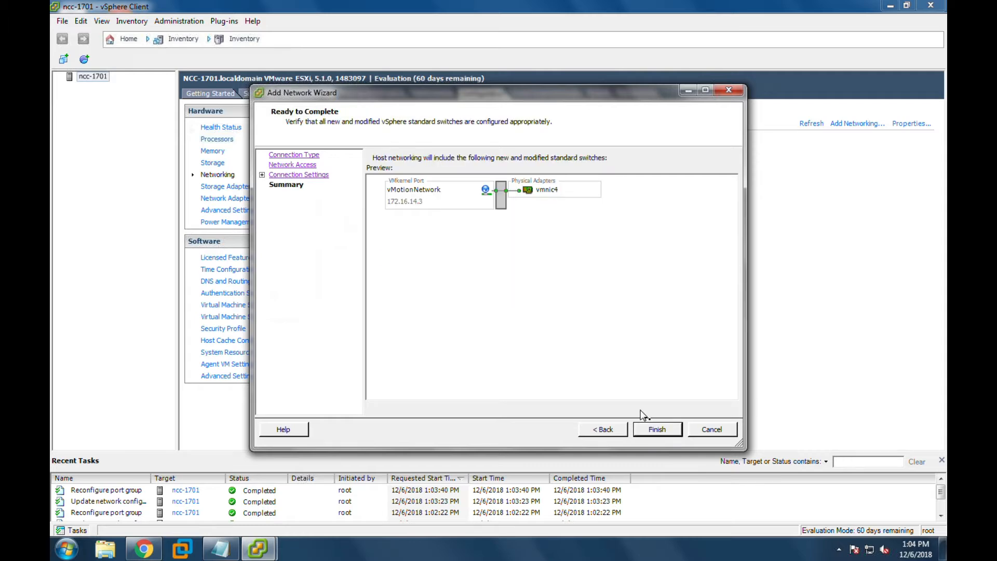
left_click(649, 429)
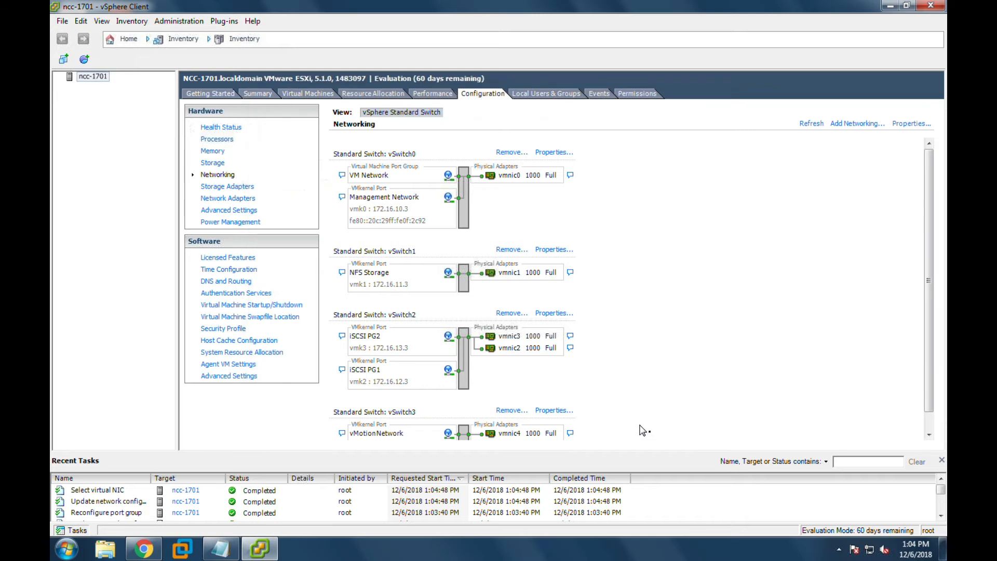
Change the network label of the NFS Storage port on vSwitch1 to NFS Network and close the switch properties.
left_click_drag(929, 222, 850, 237)
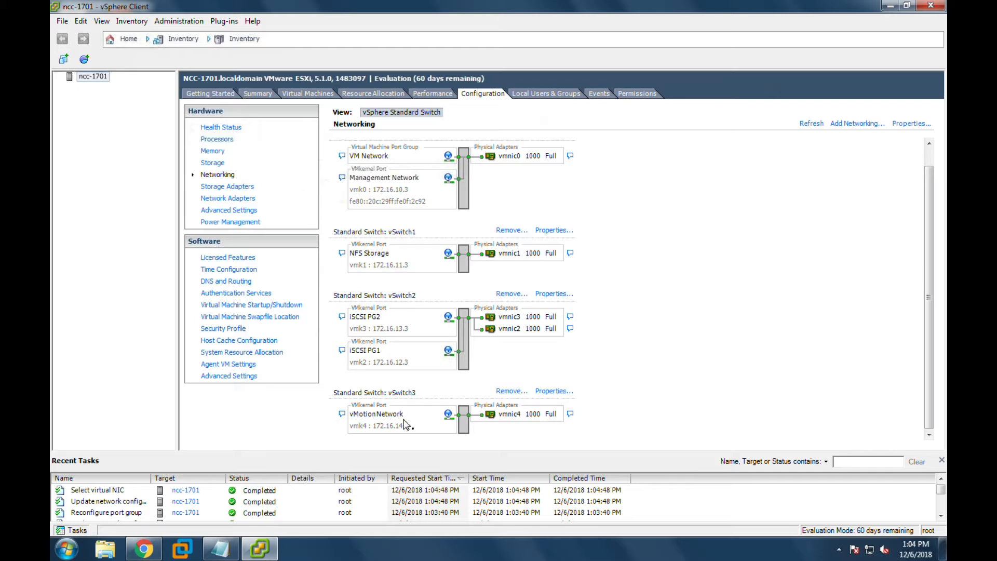
left_click(554, 232)
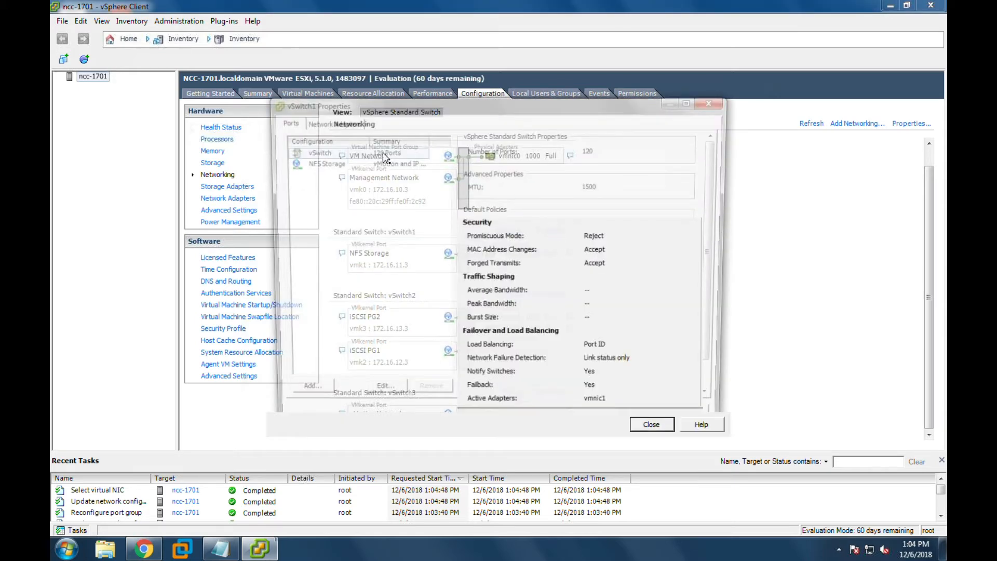
left_click(323, 164)
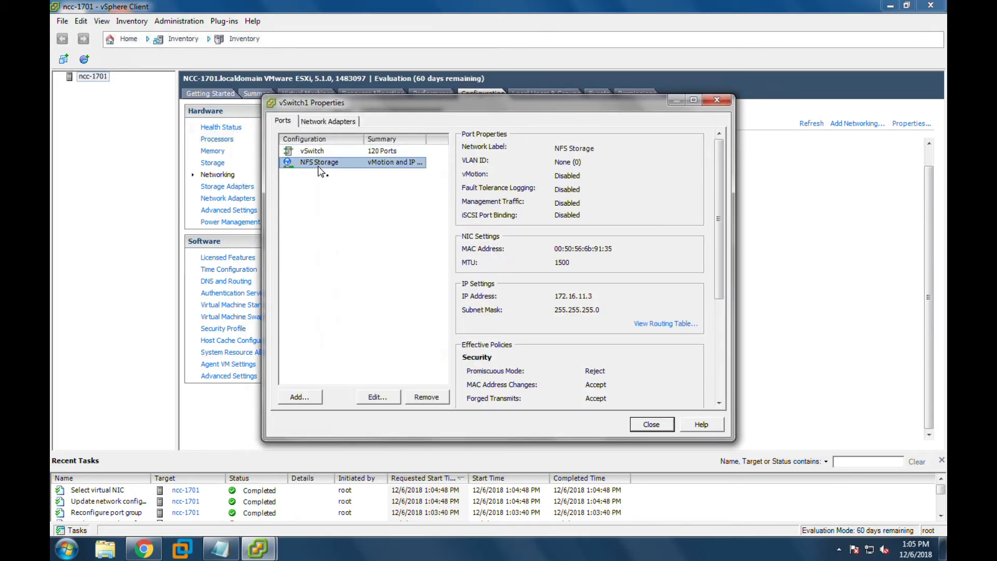
left_click(377, 396)
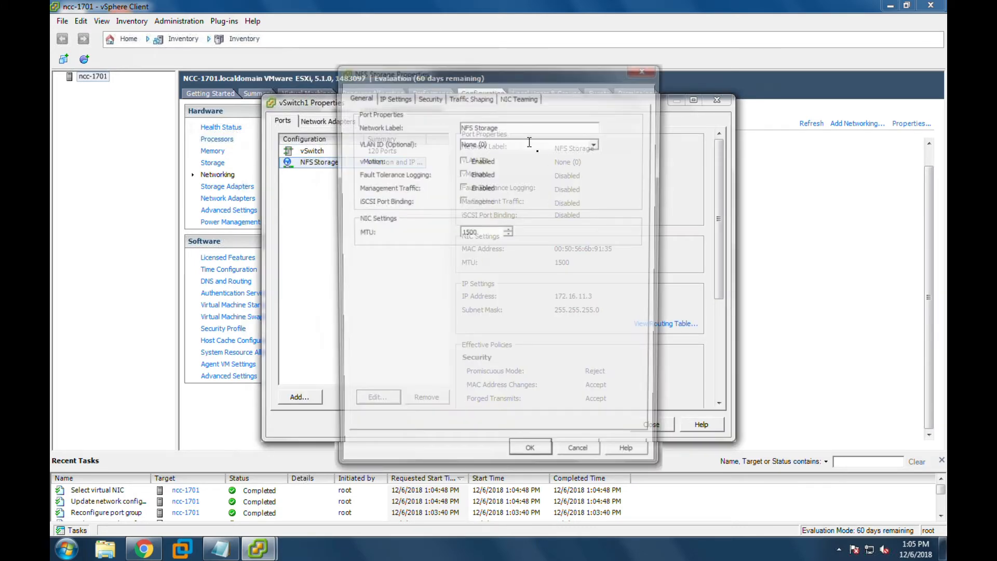
left_click_drag(477, 126, 520, 130)
key("BackSpace")
key("BackSpace")
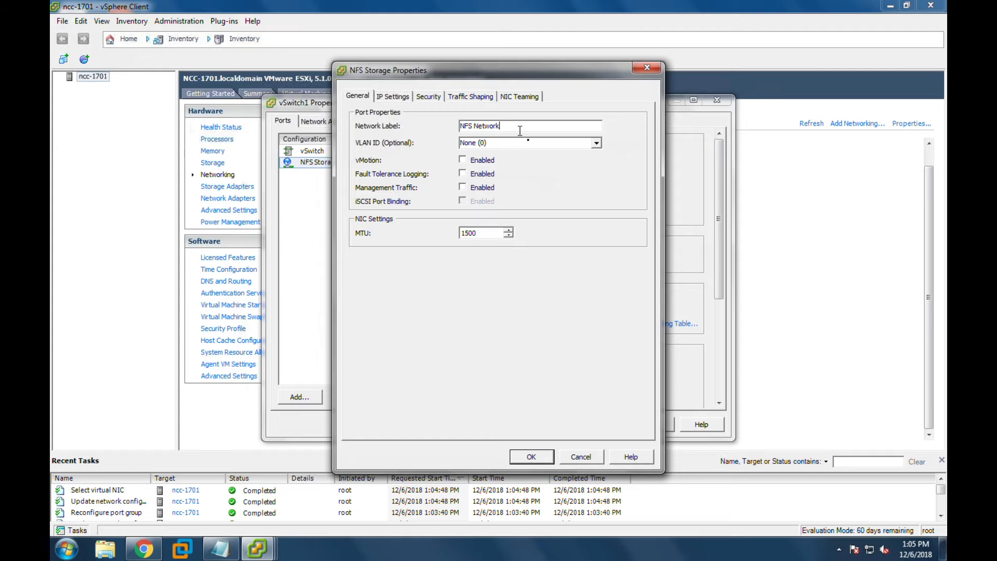
left_click(531, 459)
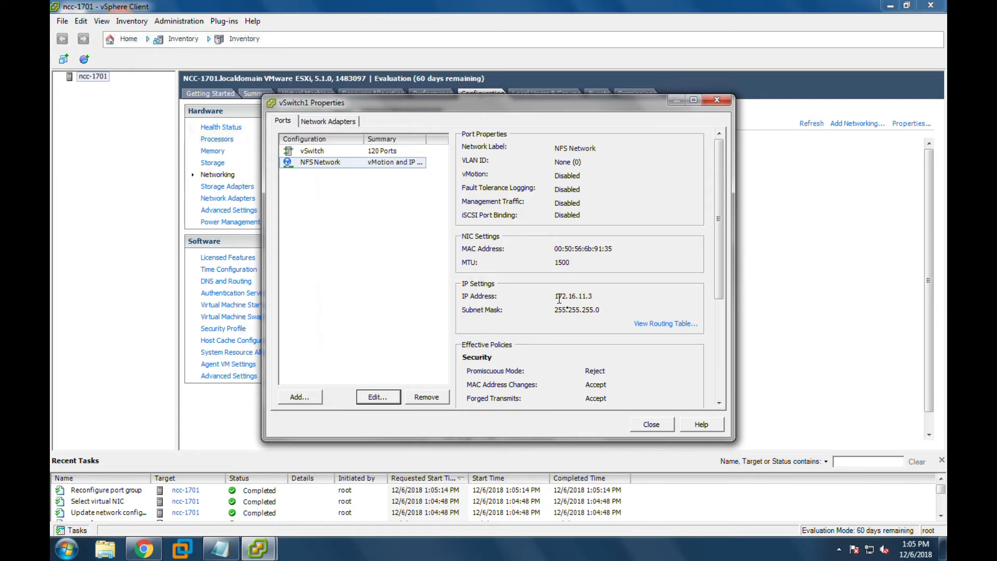
left_click(648, 426)
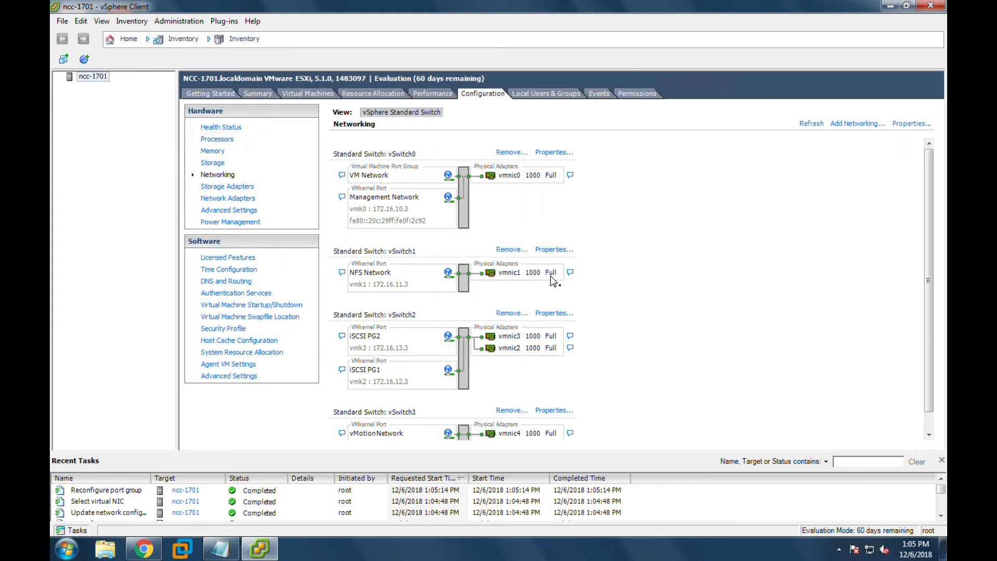
Examine the standard switch layout and the Cisco Discovery Protocol information for vmnic0, vmnic1 and vmnic3.
scroll(930, 262, "down", 1)
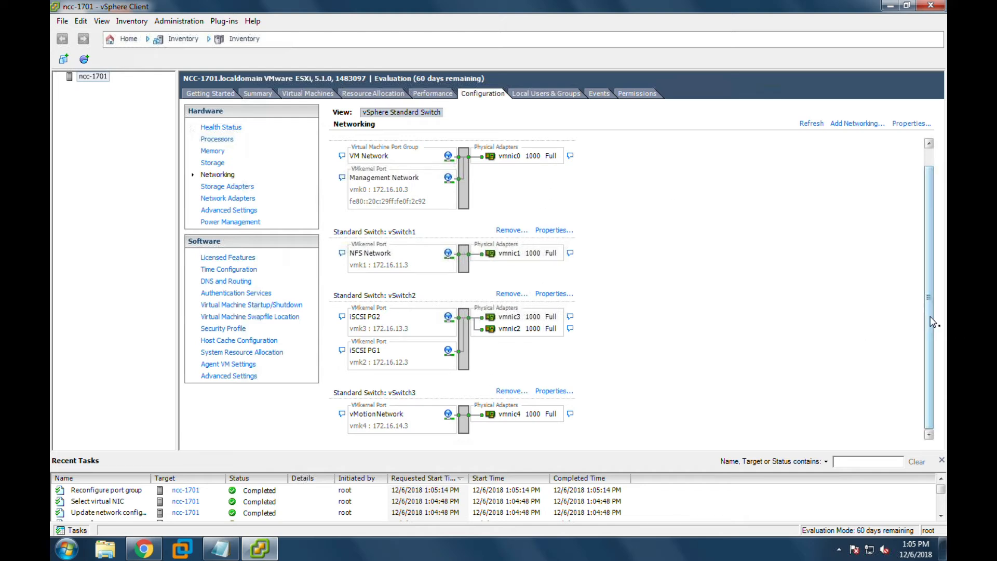
scroll(932, 322, "up", 1)
left_click(570, 175)
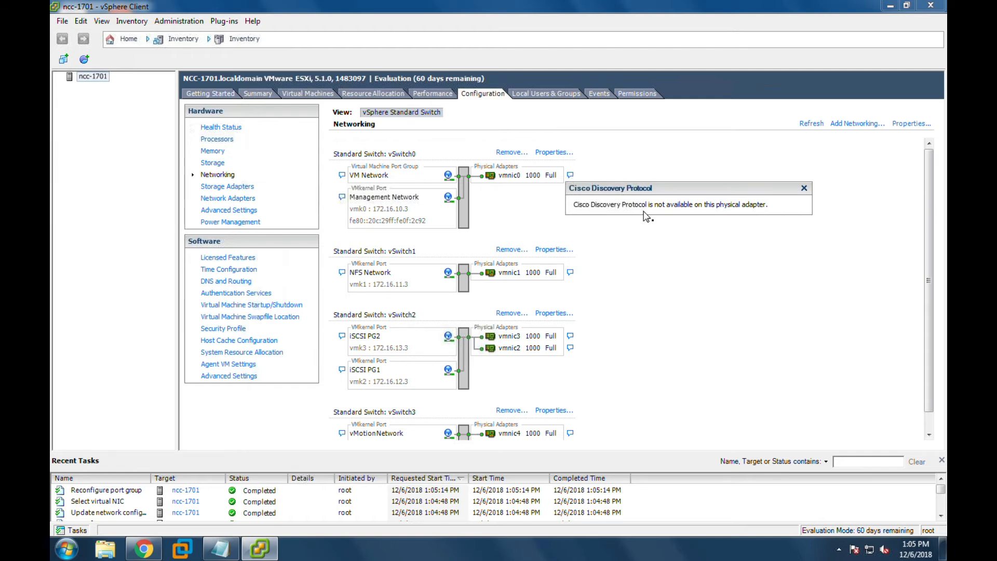
left_click(571, 273)
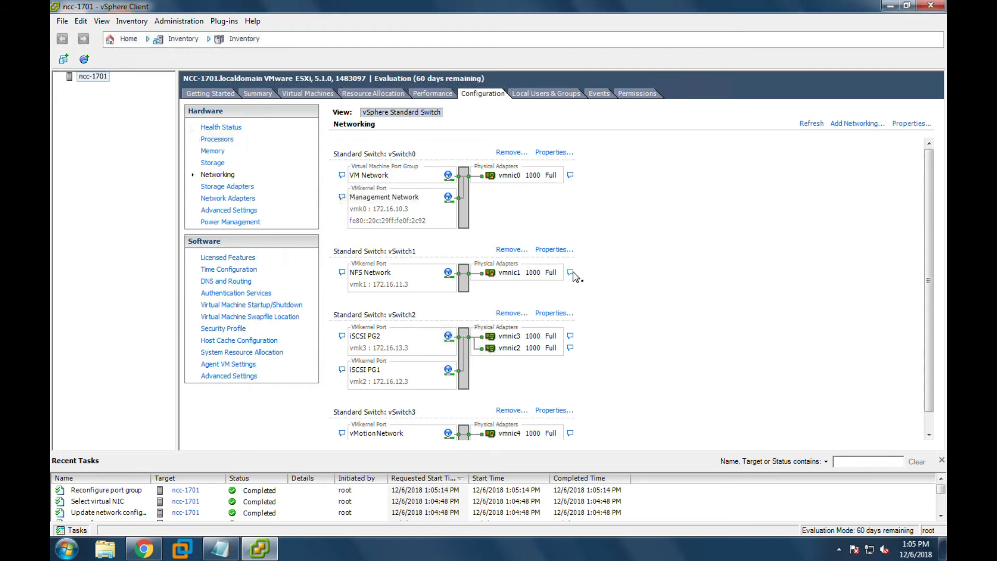
left_click(571, 273)
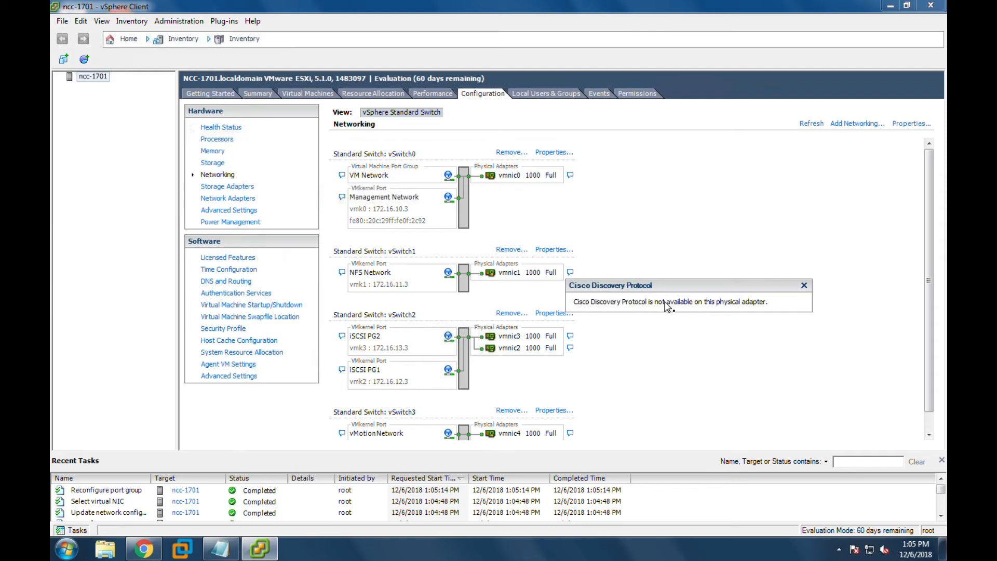
left_click(572, 337)
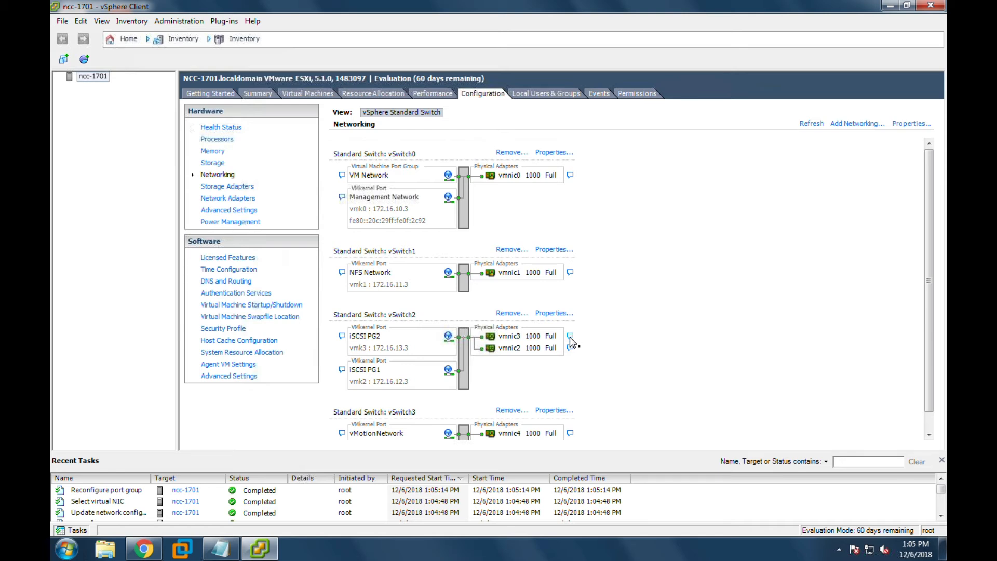
left_click(571, 337)
left_click_drag(928, 286, 720, 227)
scroll(592, 397, "down", 1)
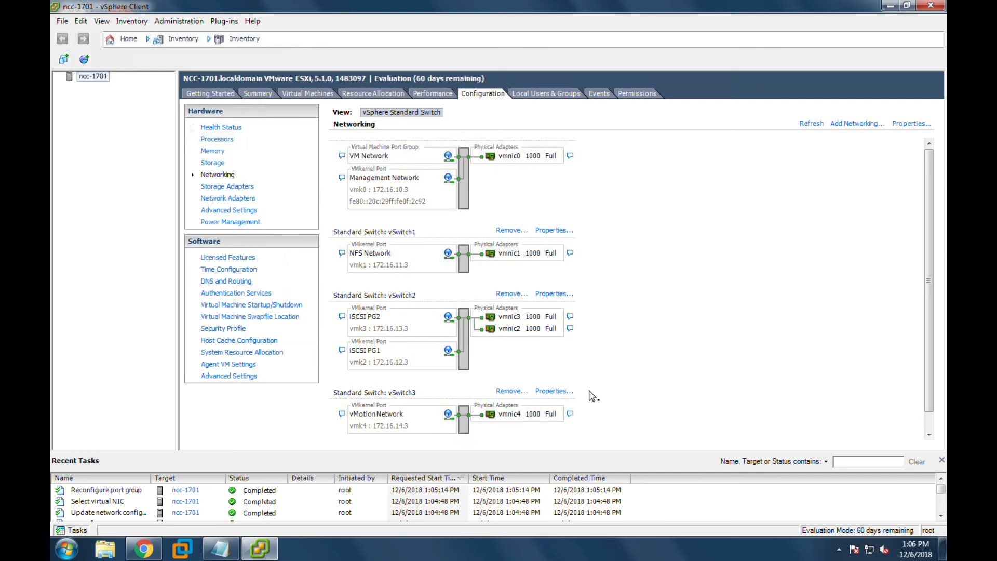
scroll(589, 391, "up", 1)
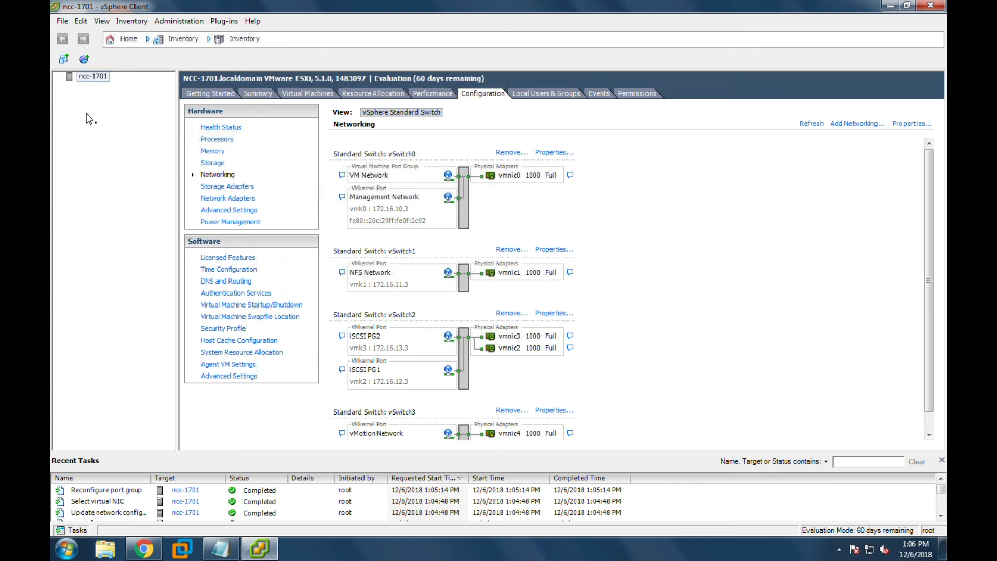